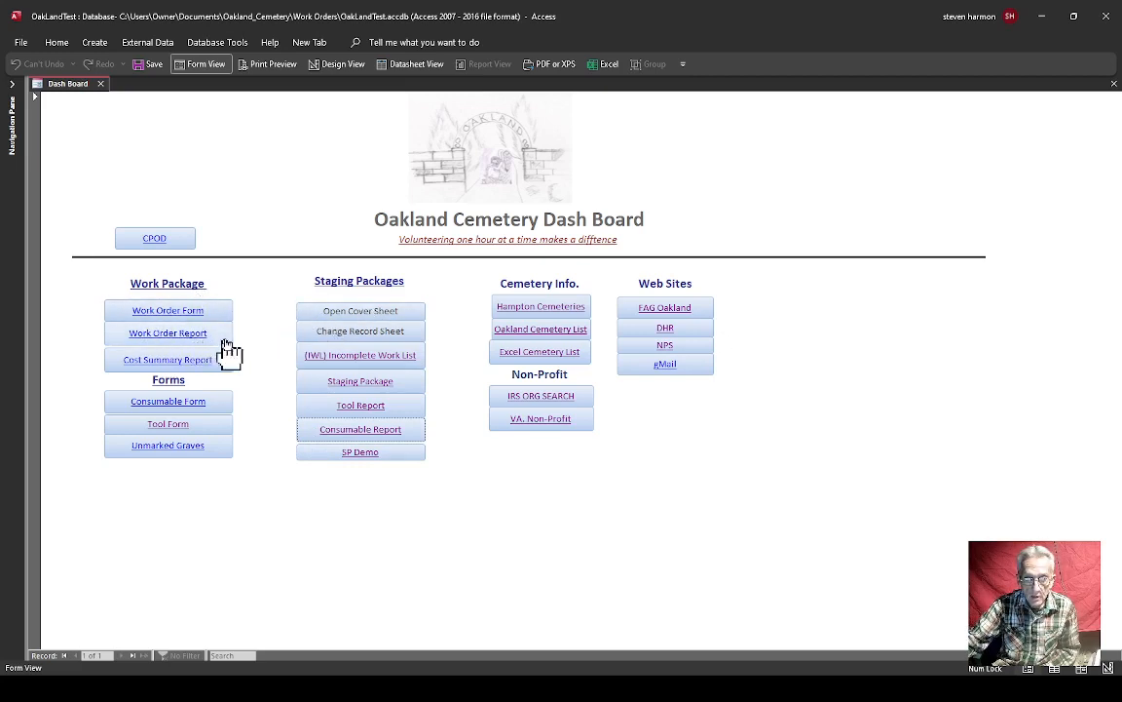
- Preview the work package cover sheet as a landscape printed page, then close it
click(360, 311)
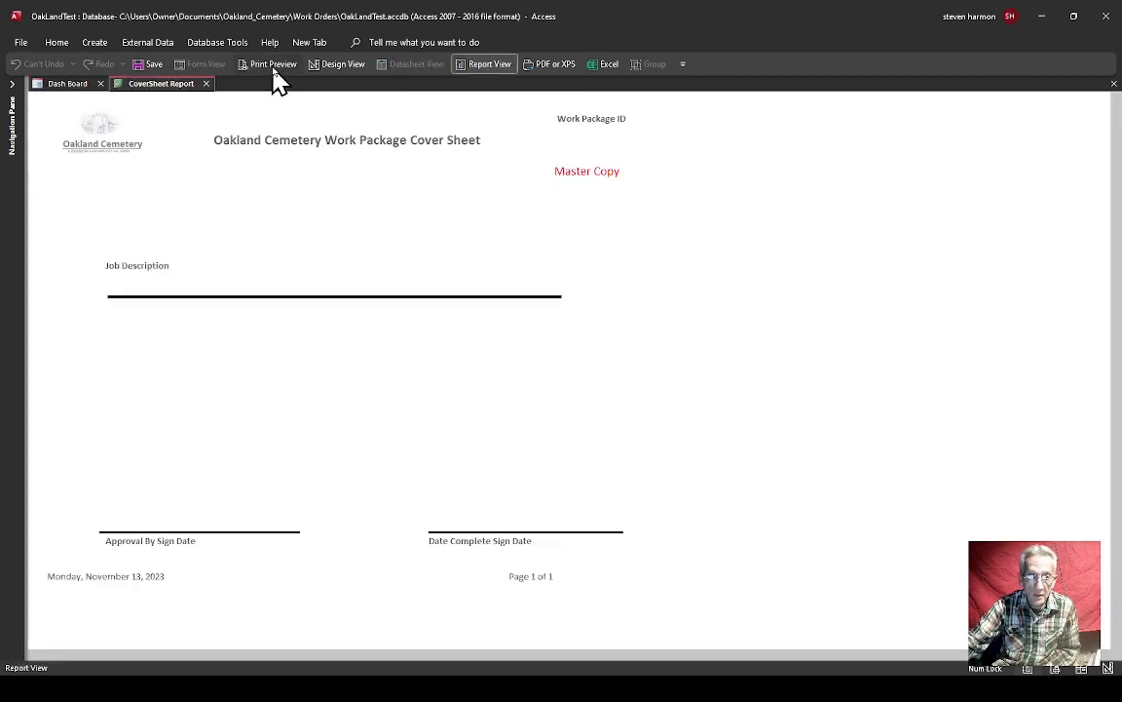
click(272, 64)
click(249, 76)
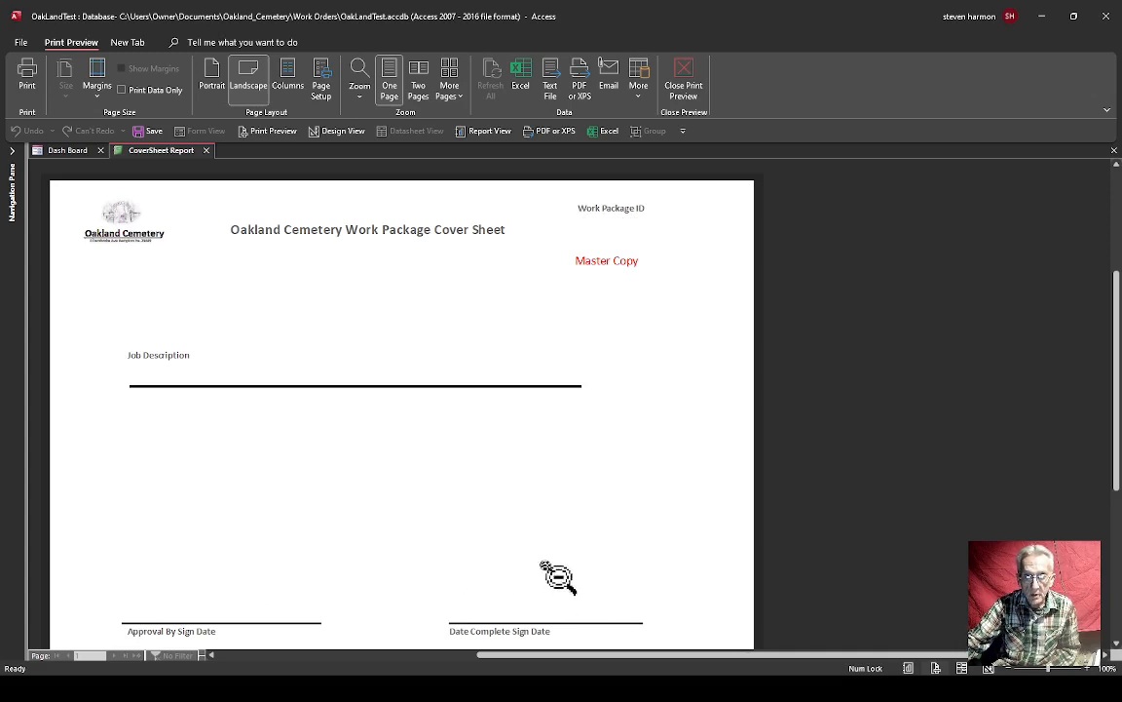
scroll(462, 455, down, 1)
scroll(462, 455, up, 1)
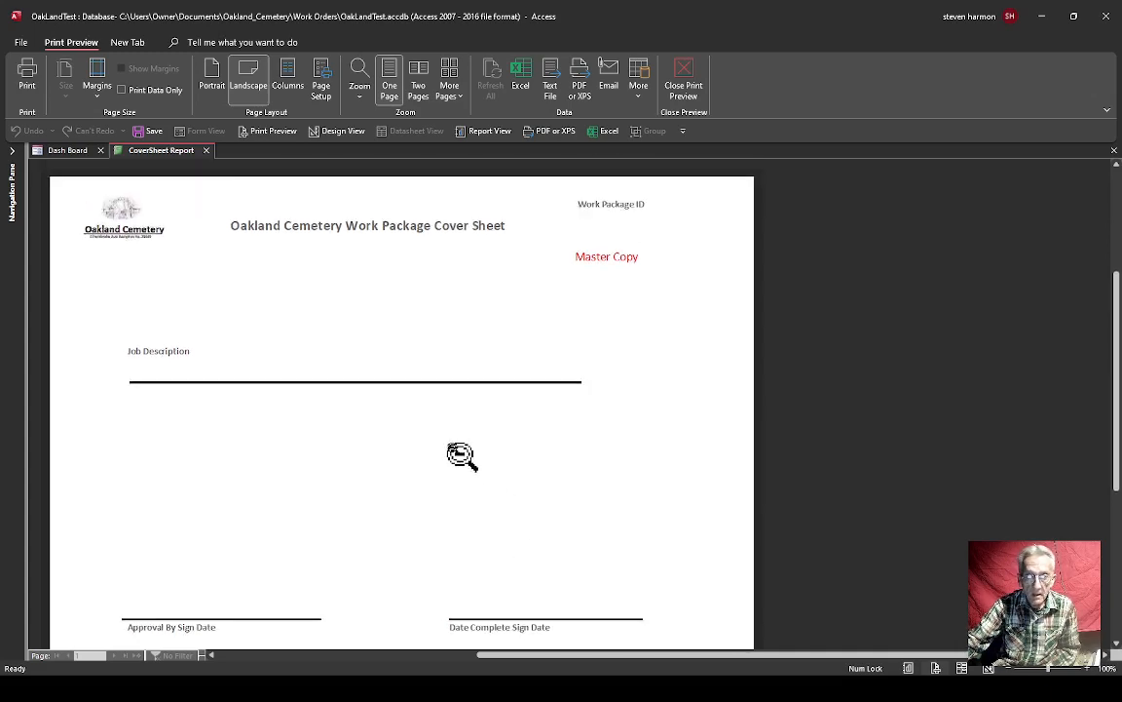
click(207, 151)
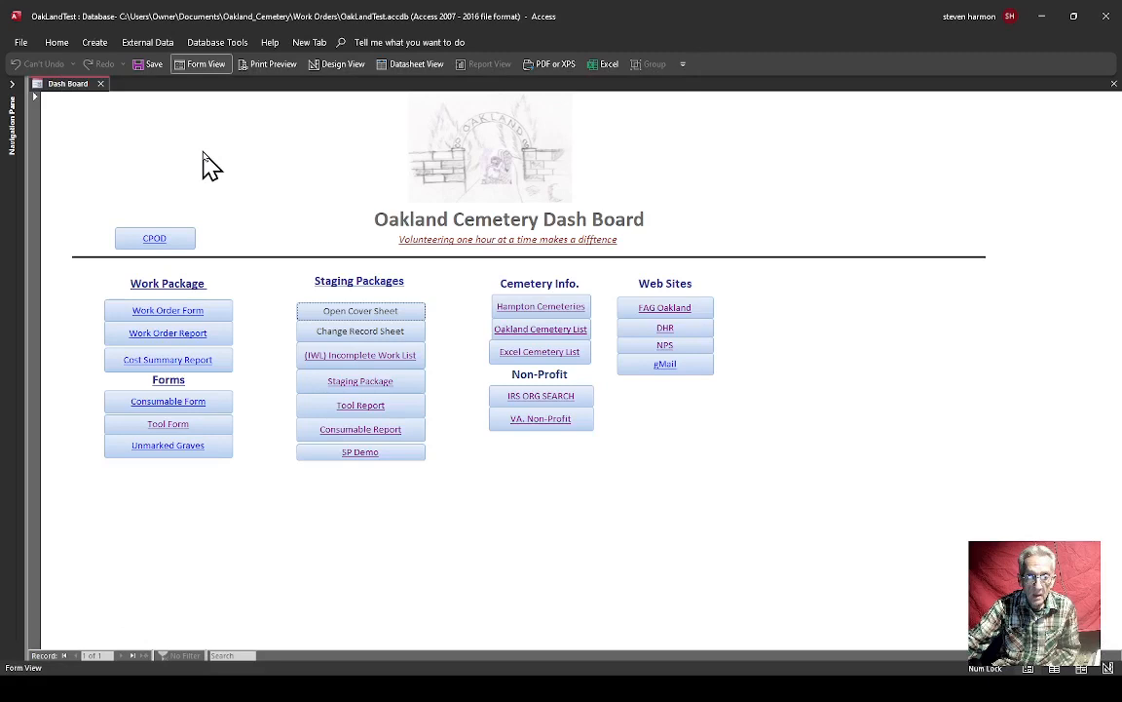
- Preview the change record sheet as a landscape printed page, then close it
click(373, 332)
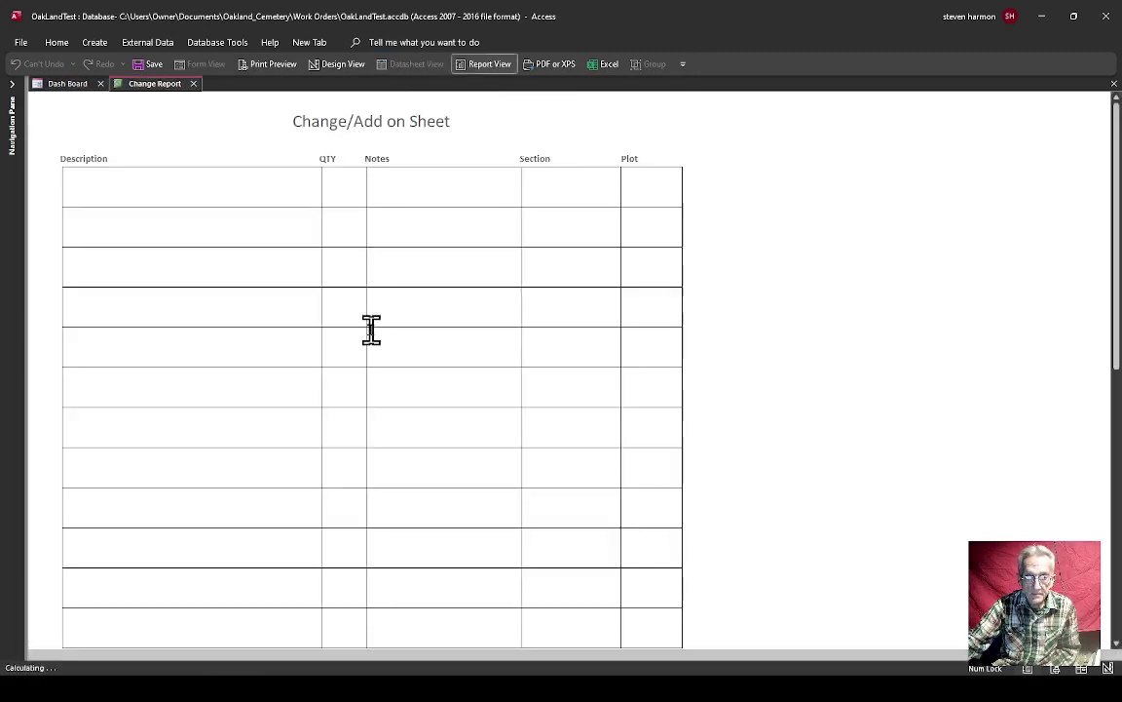
click(269, 64)
click(248, 137)
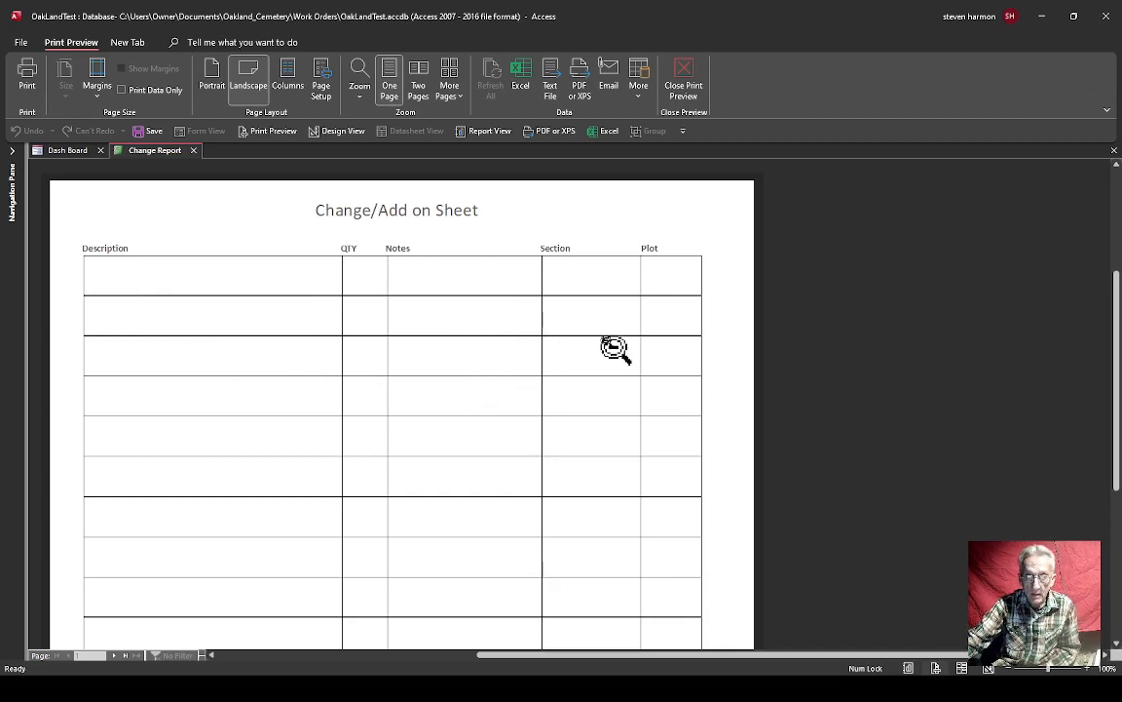
click(196, 151)
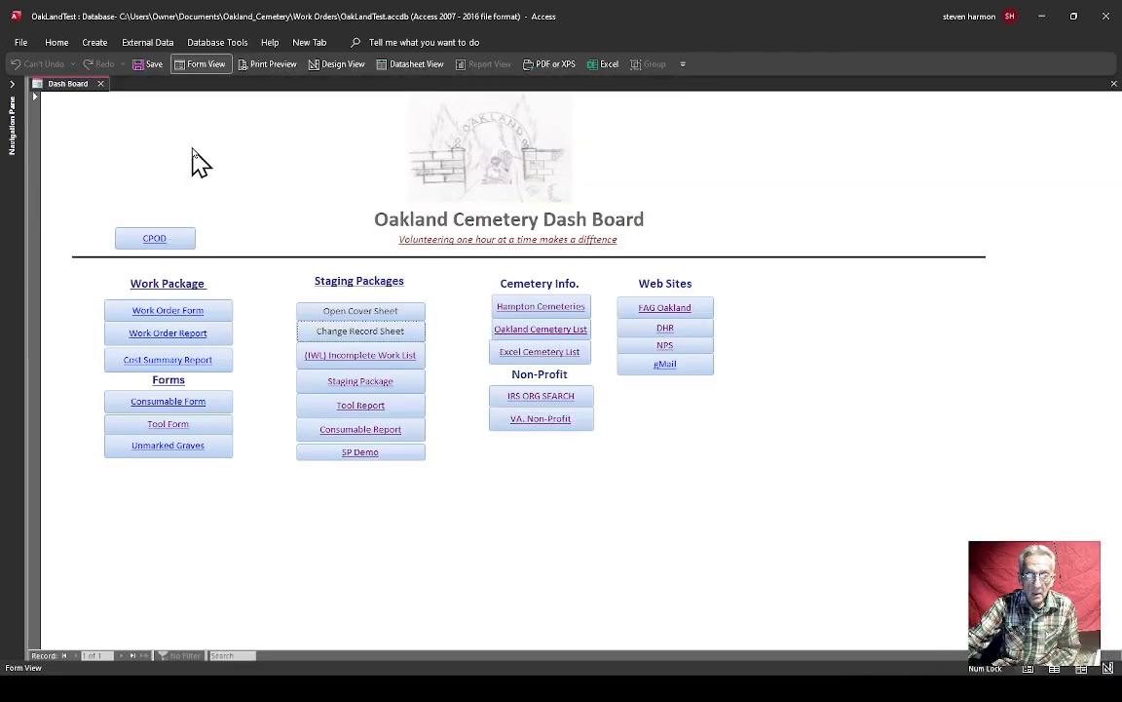
- Preview the Incomplete Work List report as a printed page, then close it
click(389, 360)
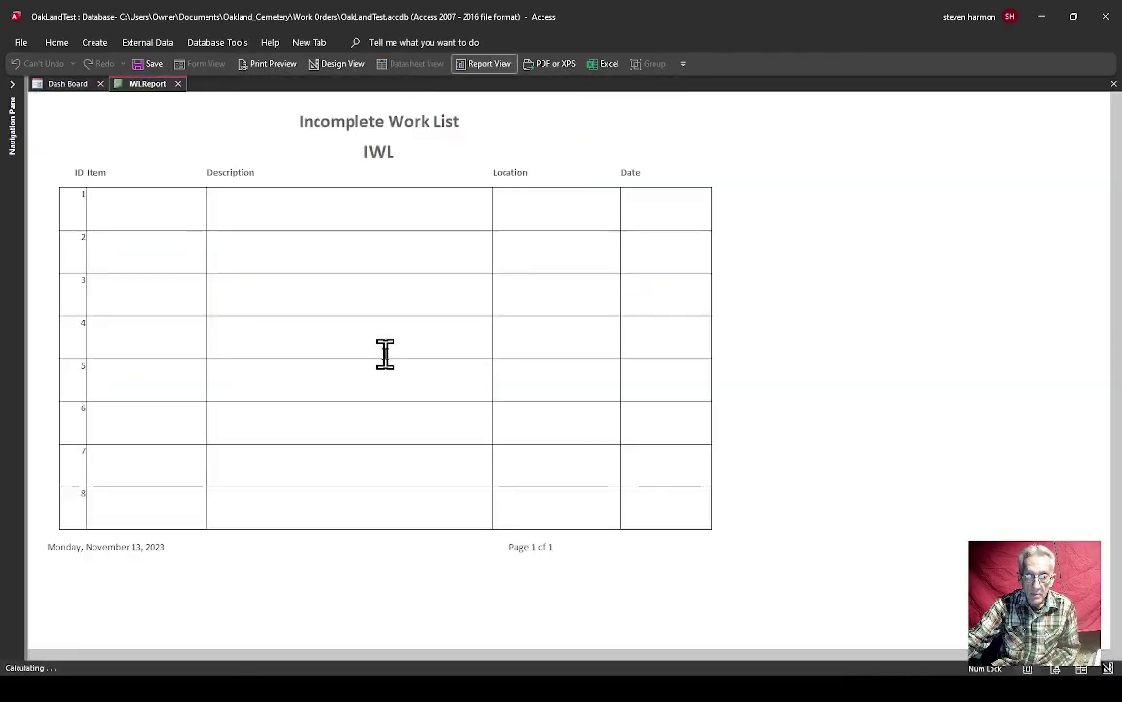
click(272, 64)
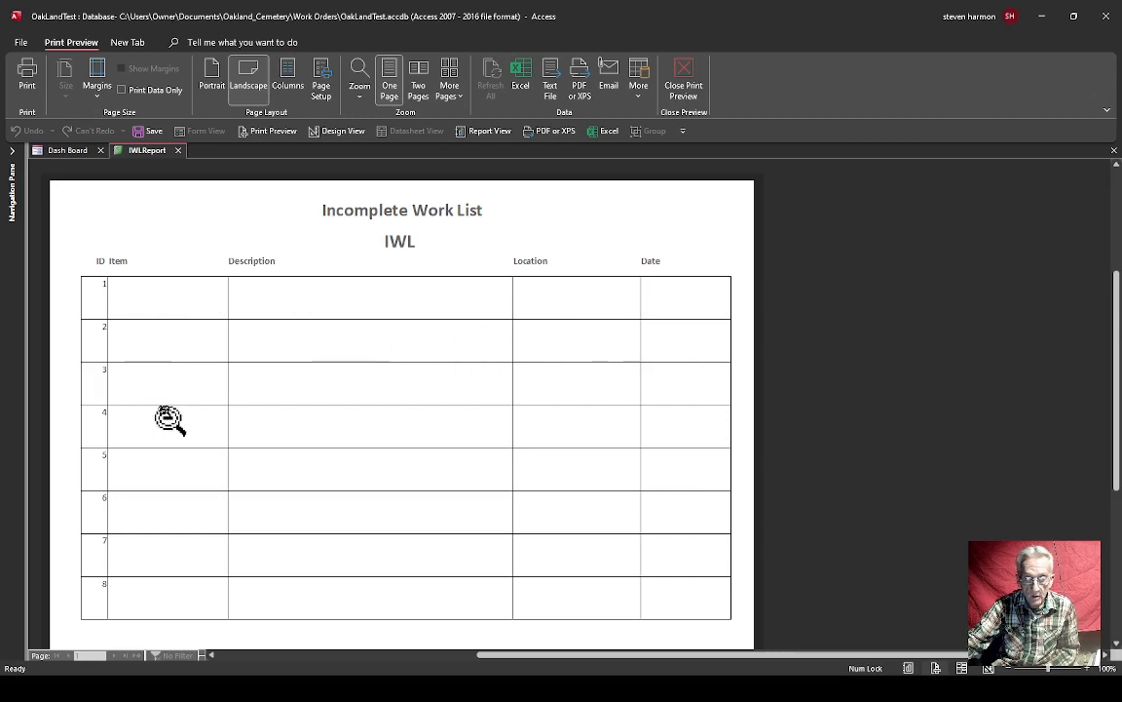
scroll(188, 277, down, 2)
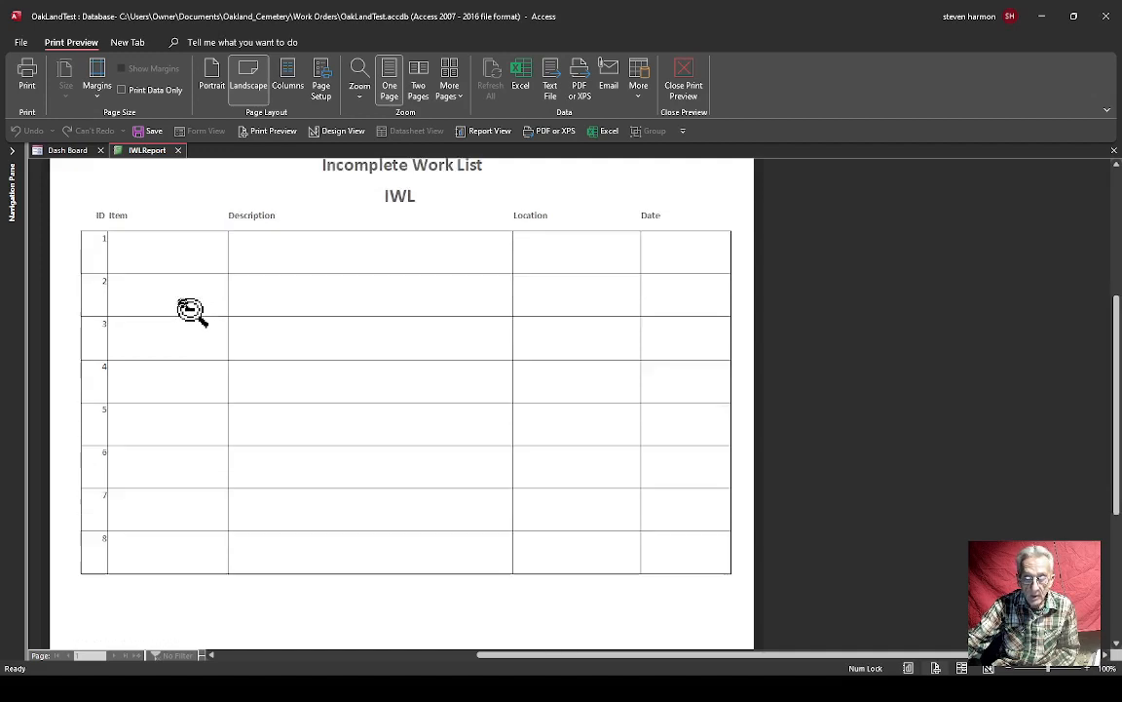
scroll(192, 312, up, 2)
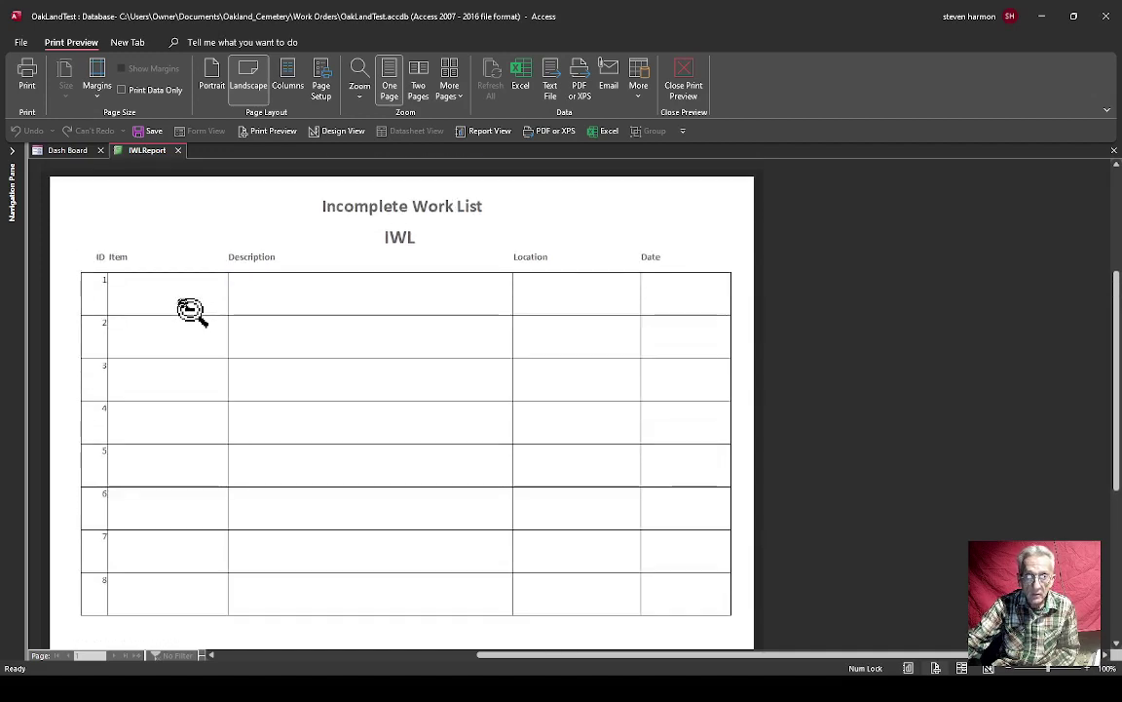
click(179, 151)
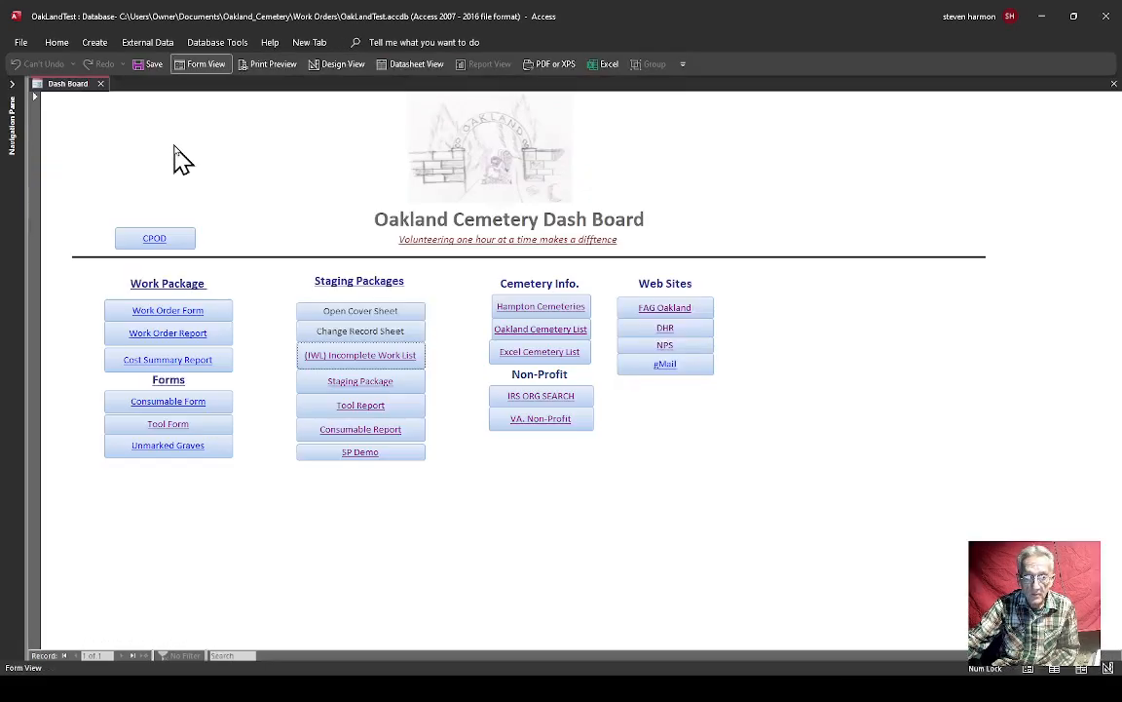
- Filter the Staging Package report to Section 3 graves and preview it in landscape
click(360, 381)
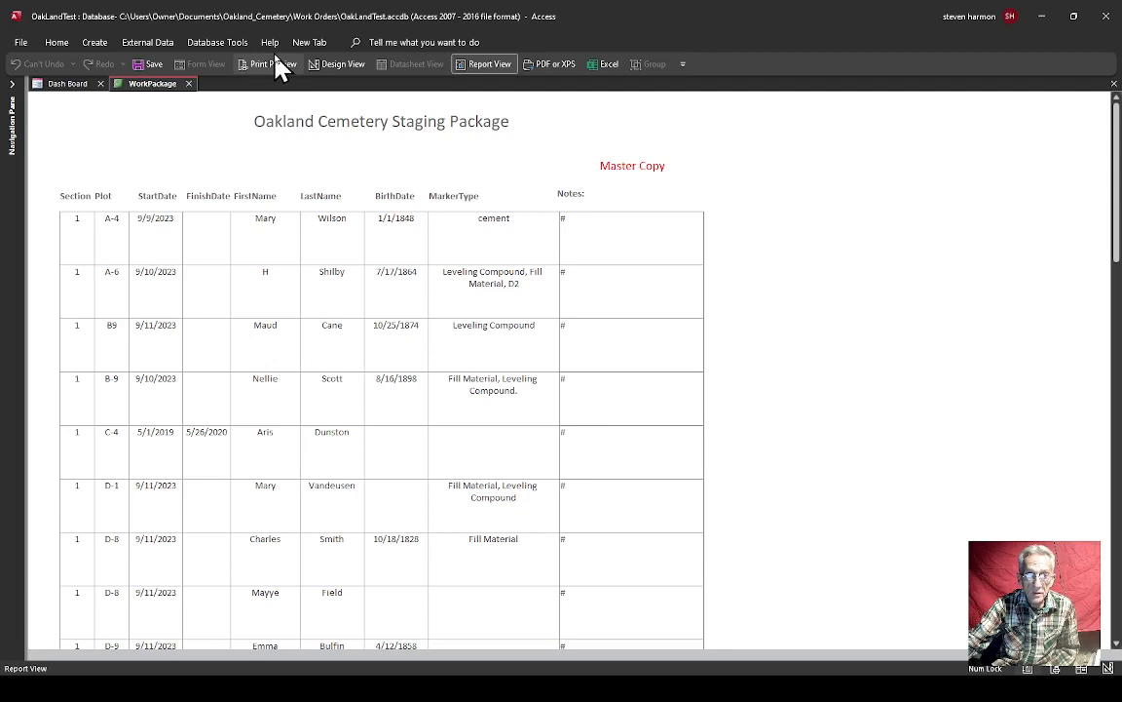
right_click(87, 380)
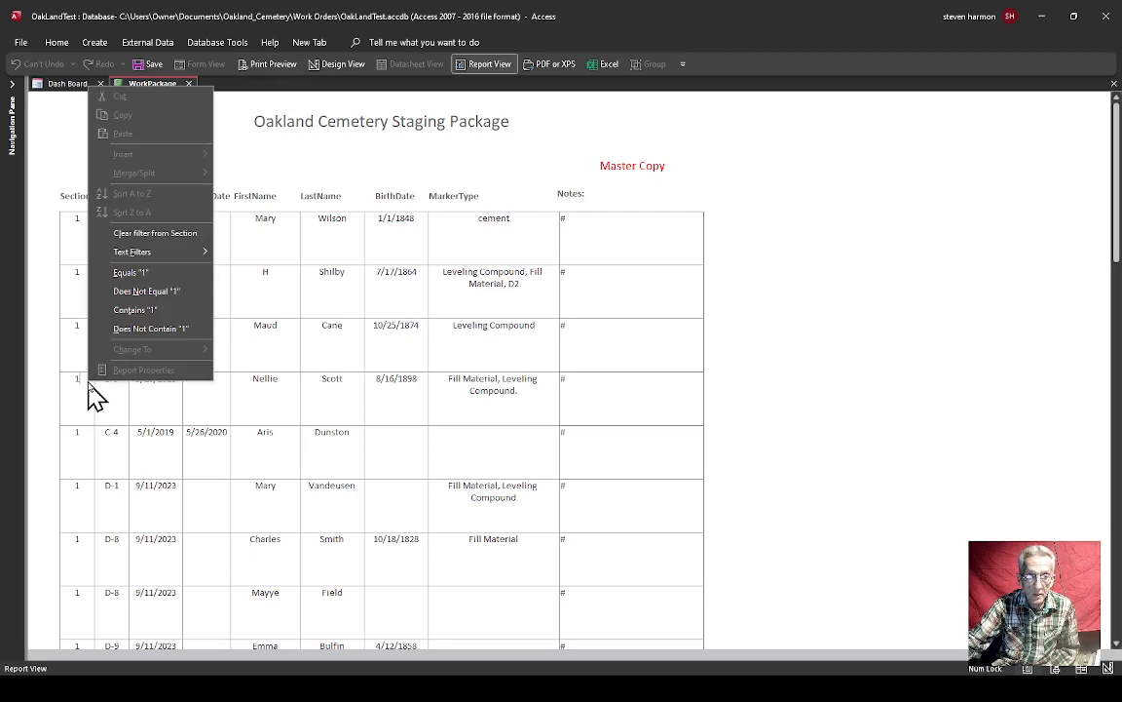
mouse_move(133, 251)
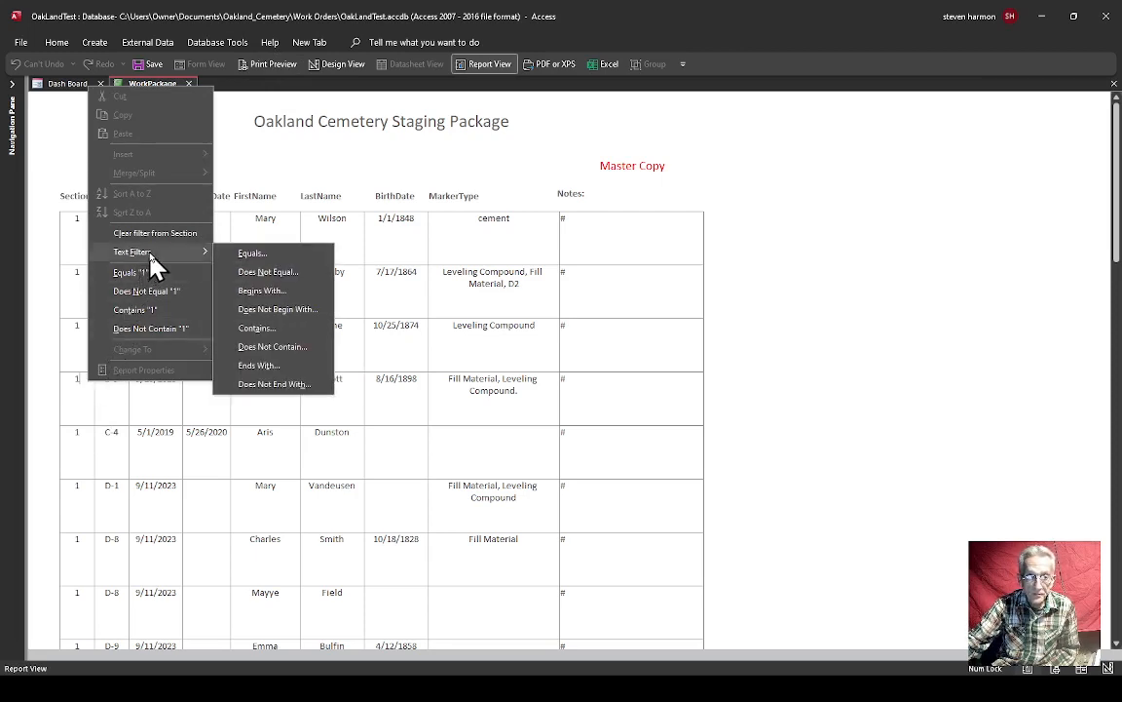
click(256, 328)
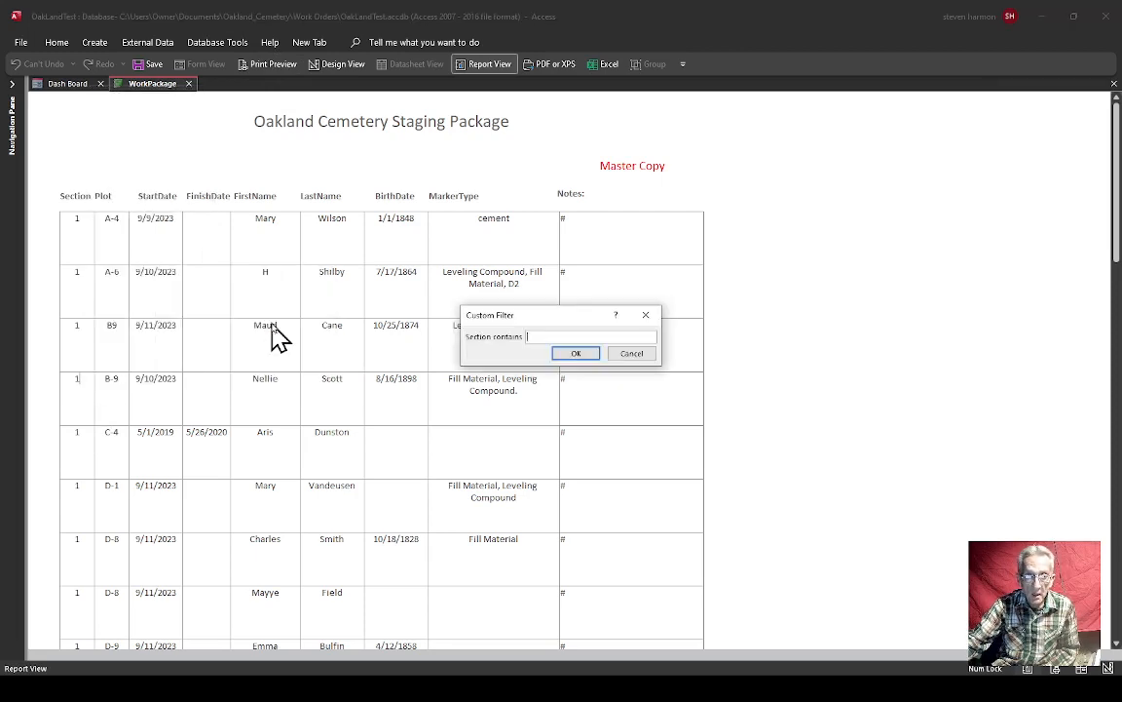
text(1)
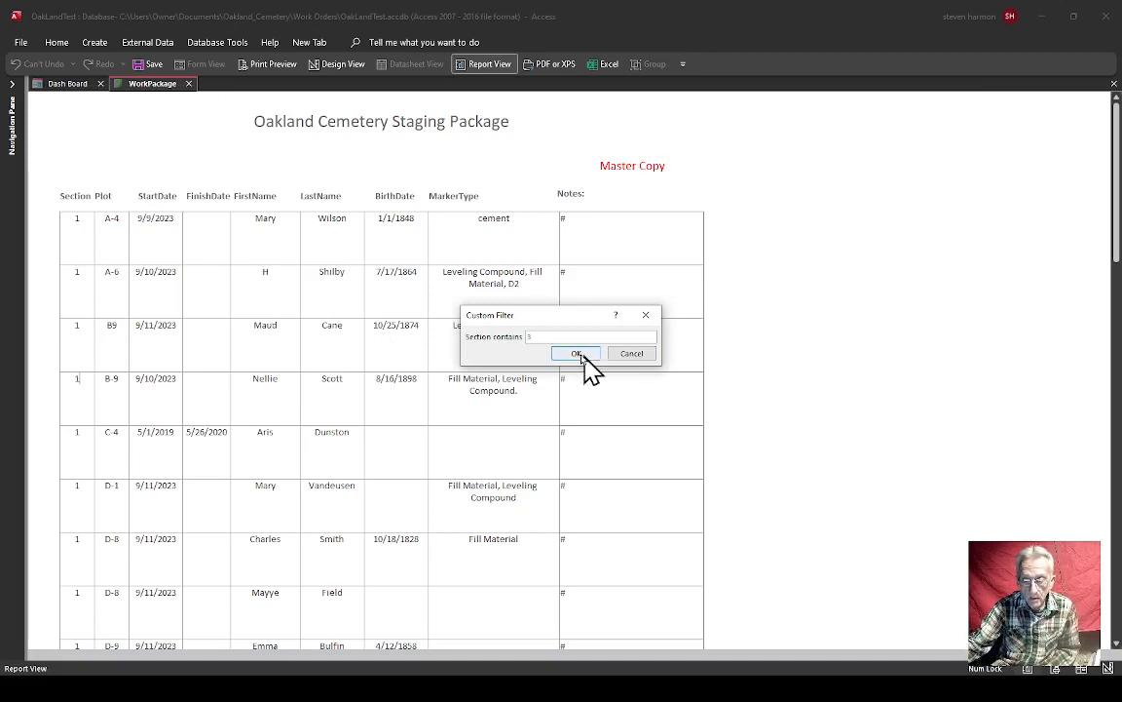
click(575, 353)
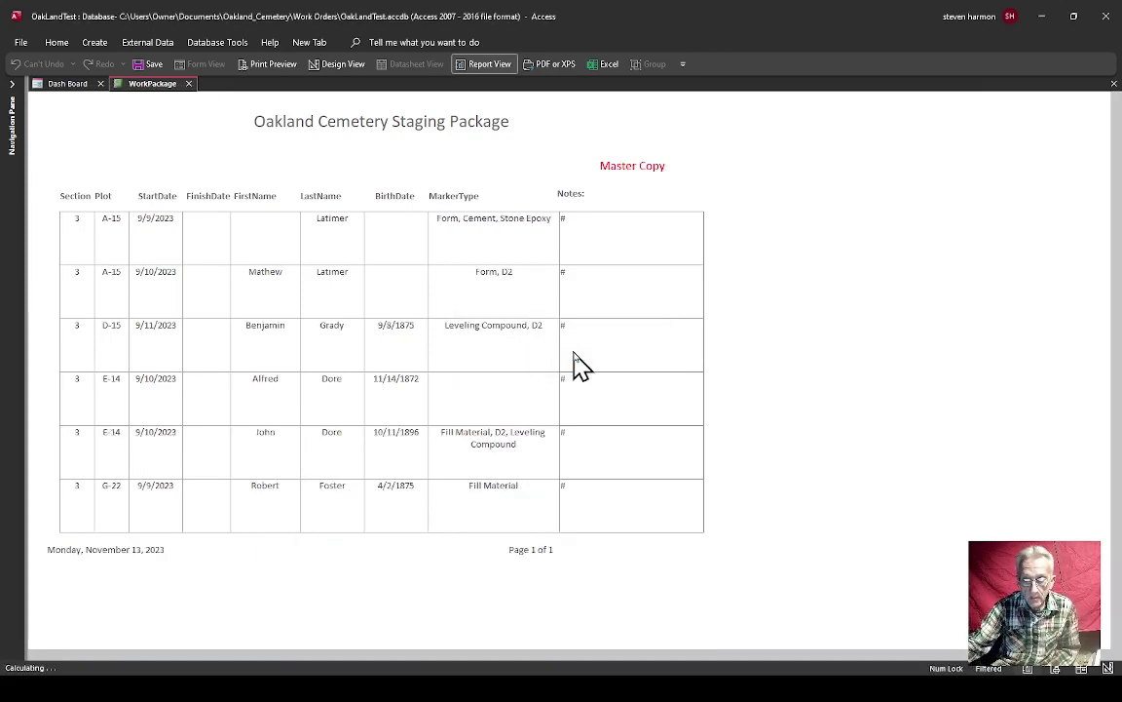
click(271, 65)
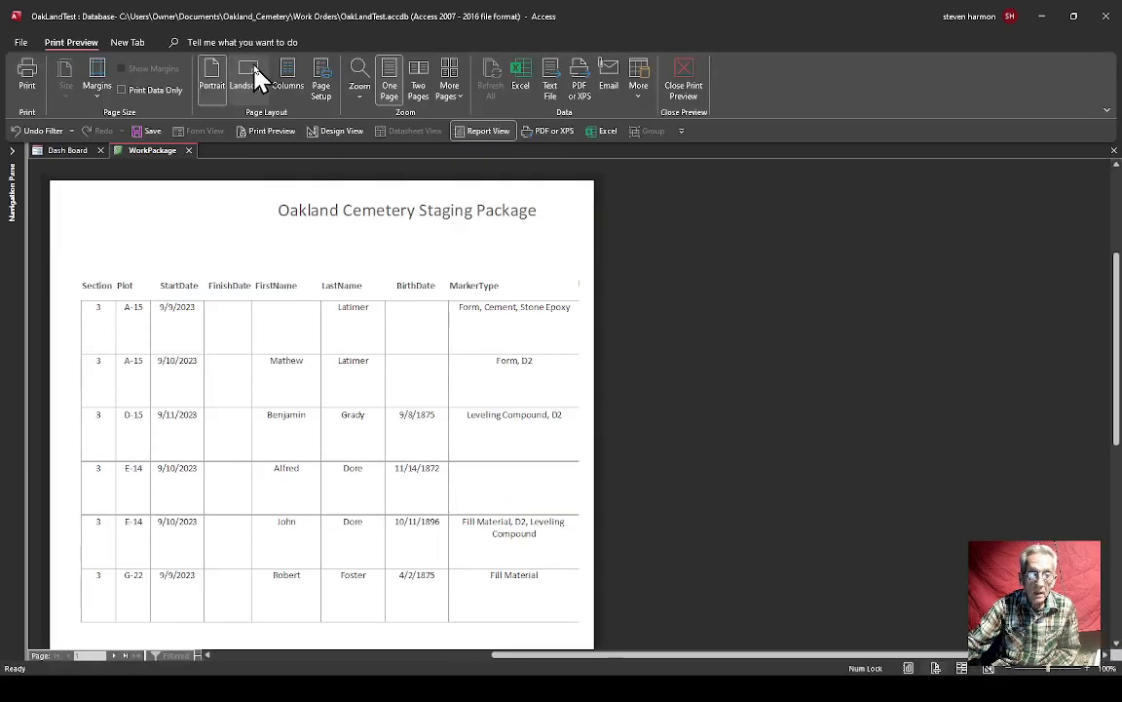
click(249, 75)
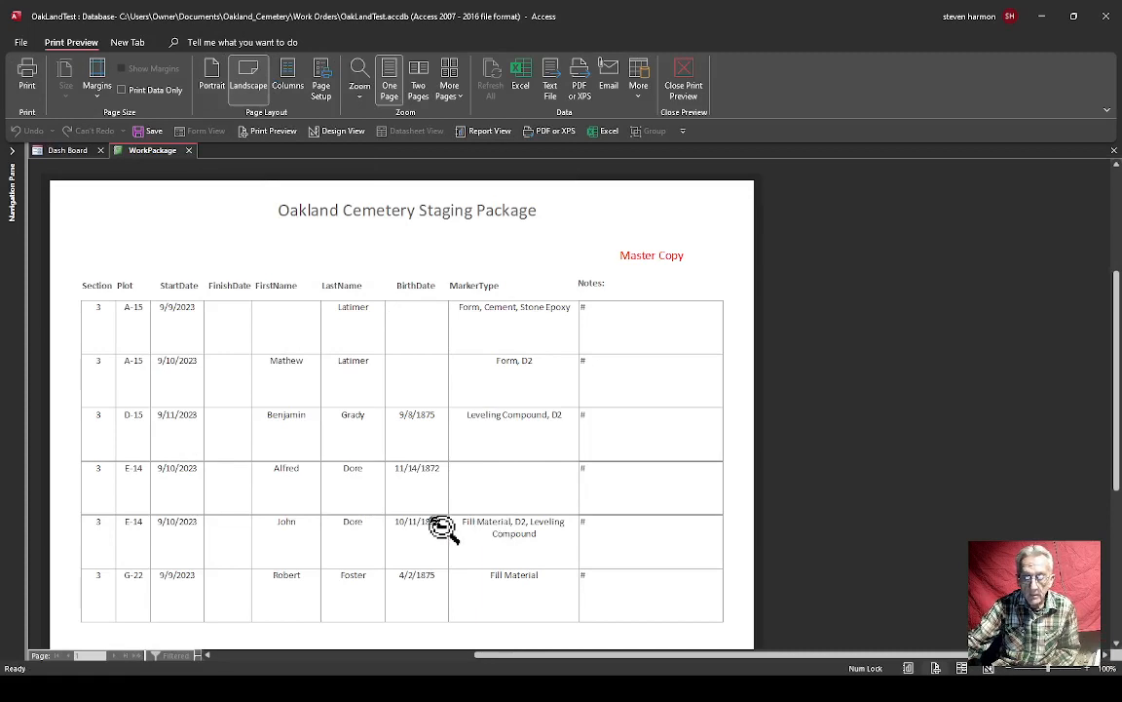
scroll(442, 528, down, 3)
scroll(441, 527, up, 3)
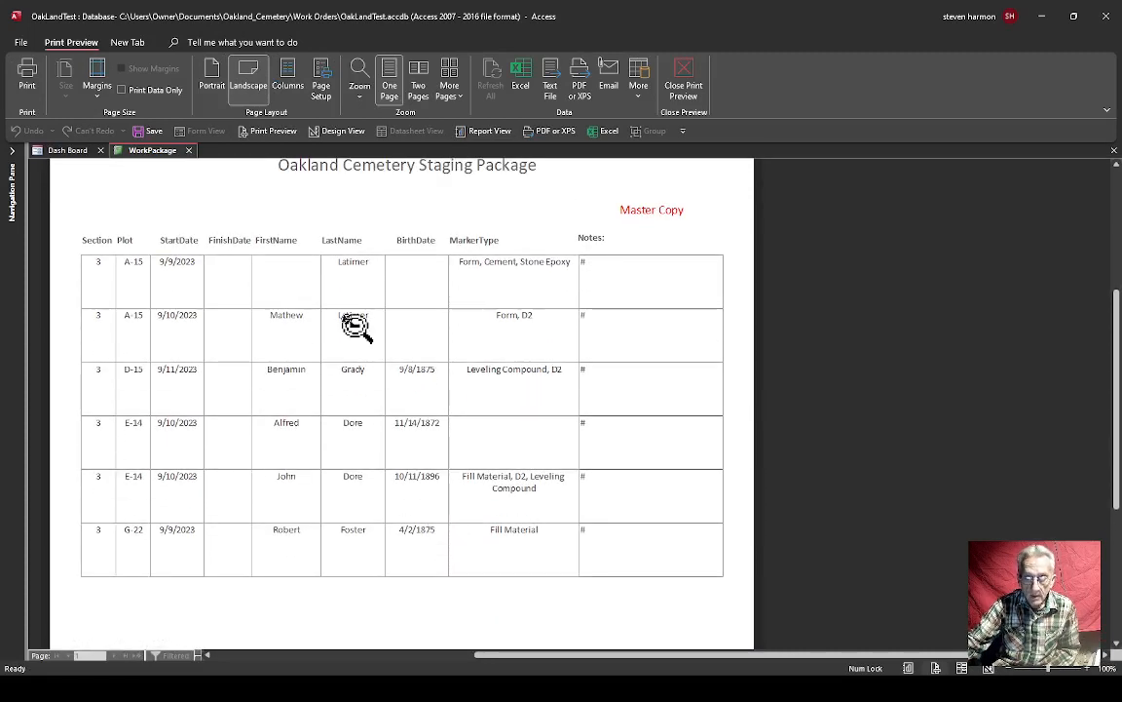
scroll(349, 327, up, 2)
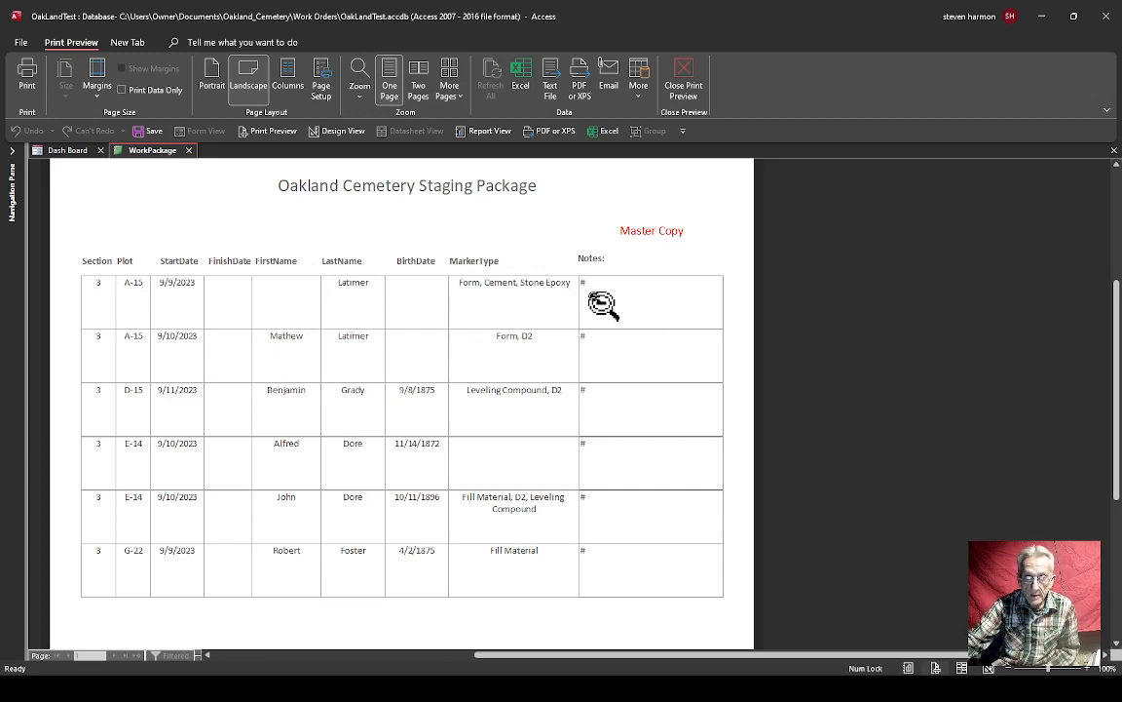
- Close the staging report and open the SP Demo Staging Package PDF, confirming the Office warning
click(189, 151)
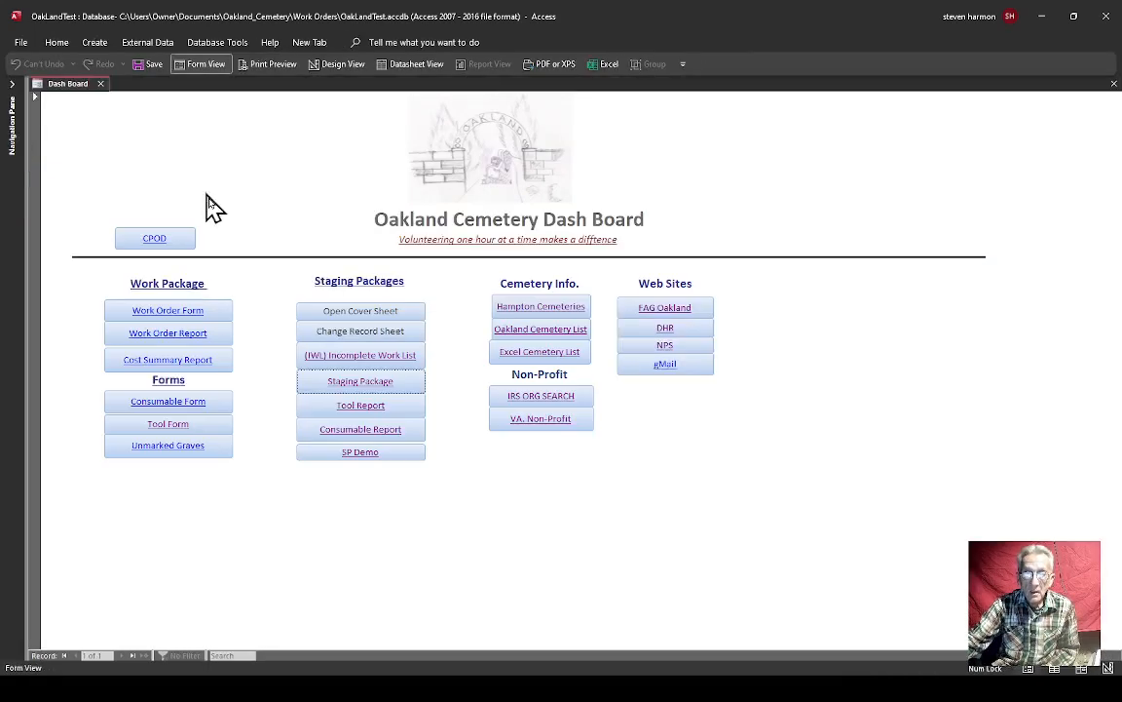
click(363, 454)
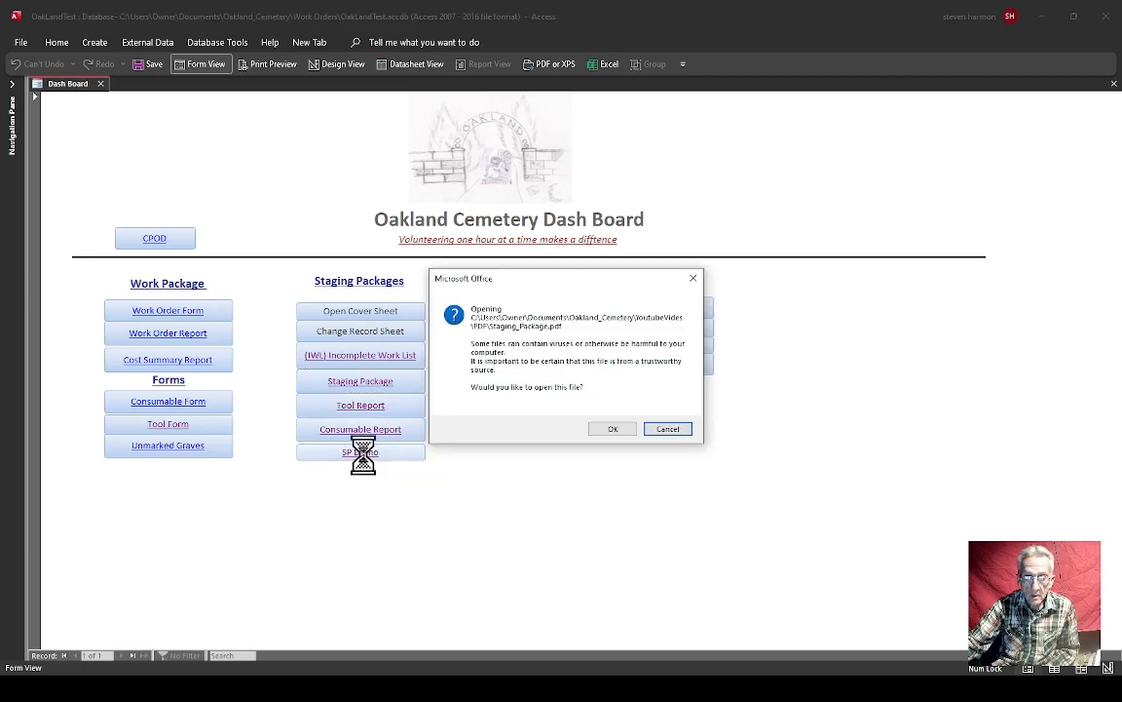
click(613, 429)
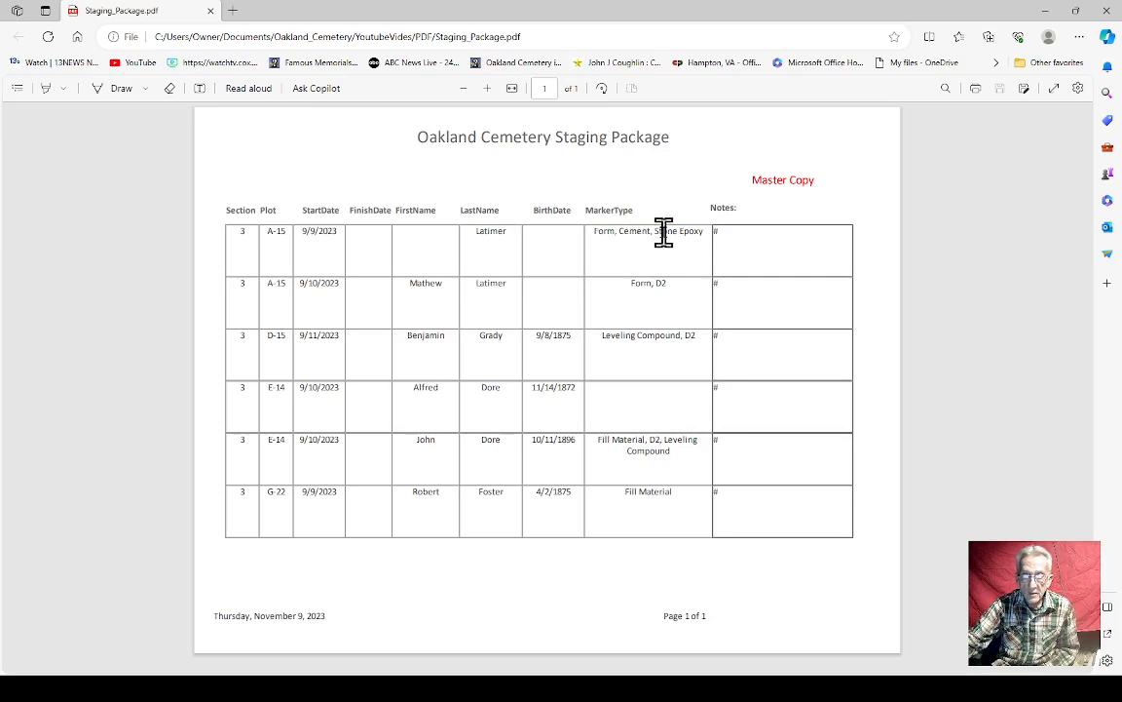
drag(593, 232, 703, 232)
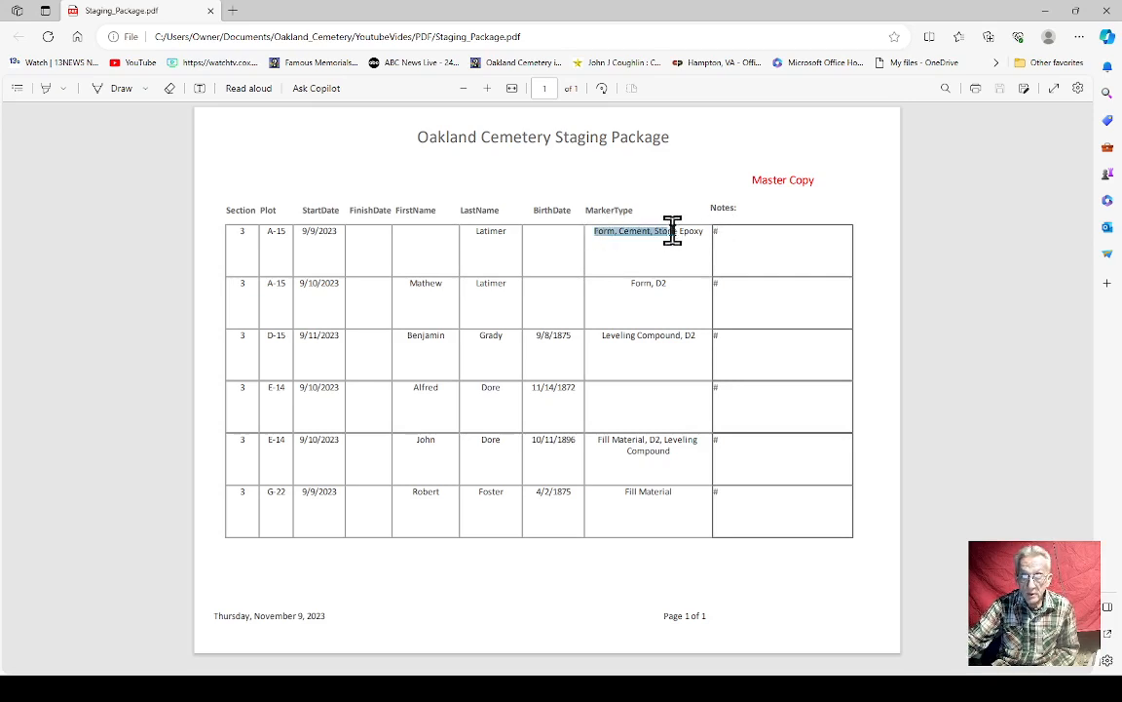
click(604, 235)
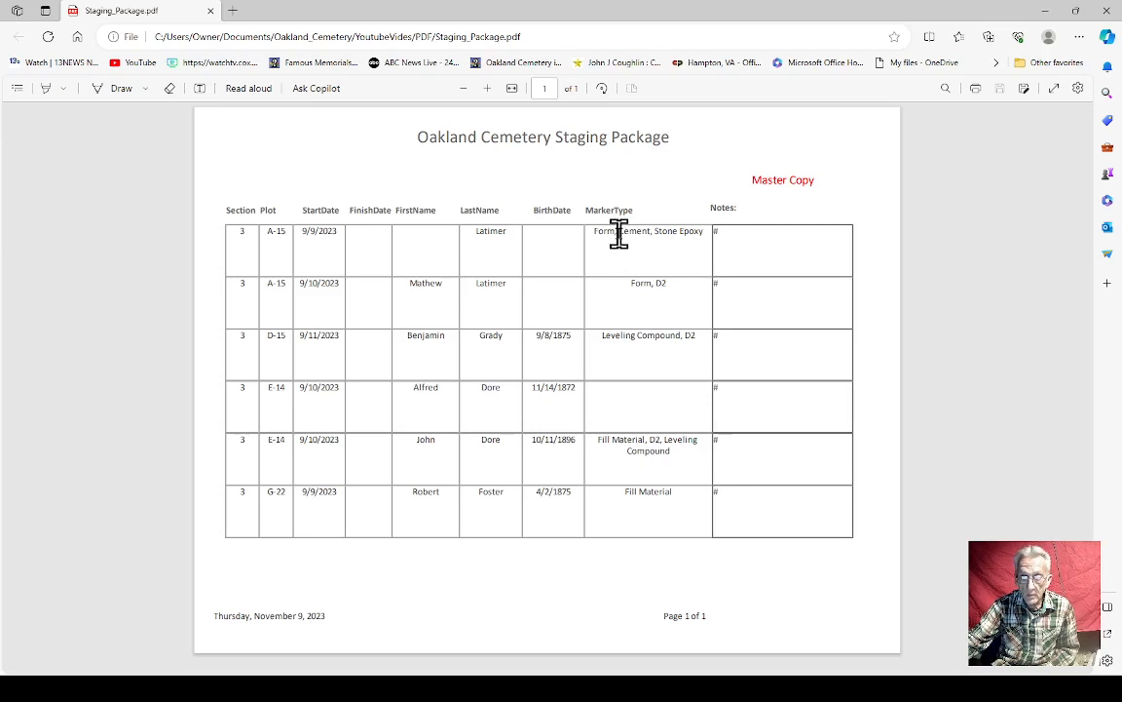
drag(655, 231, 594, 231)
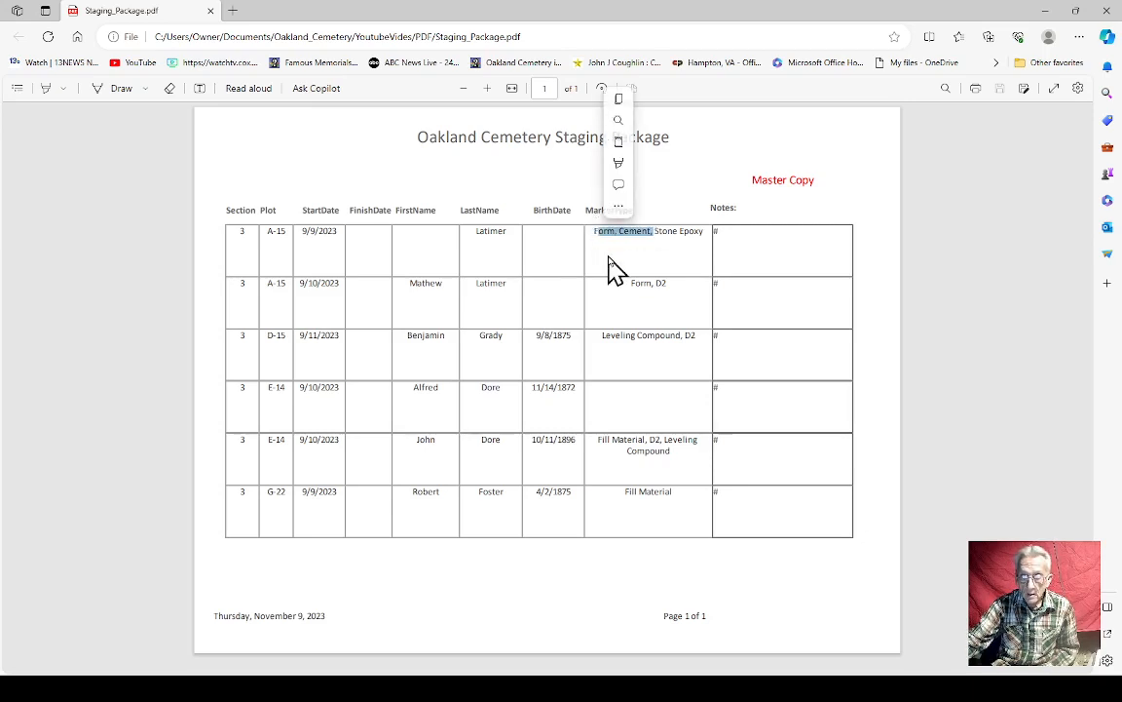
click(613, 269)
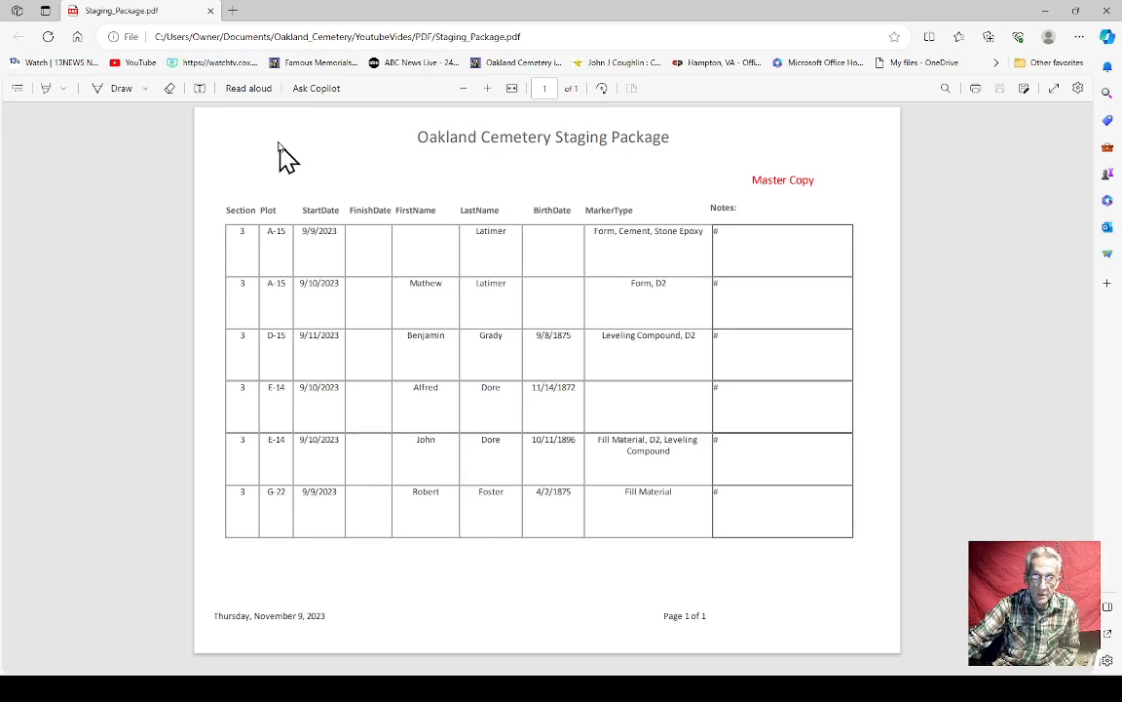
- Set the highlighter to green, switch to the Draw pen and make its ink grey
click(63, 89)
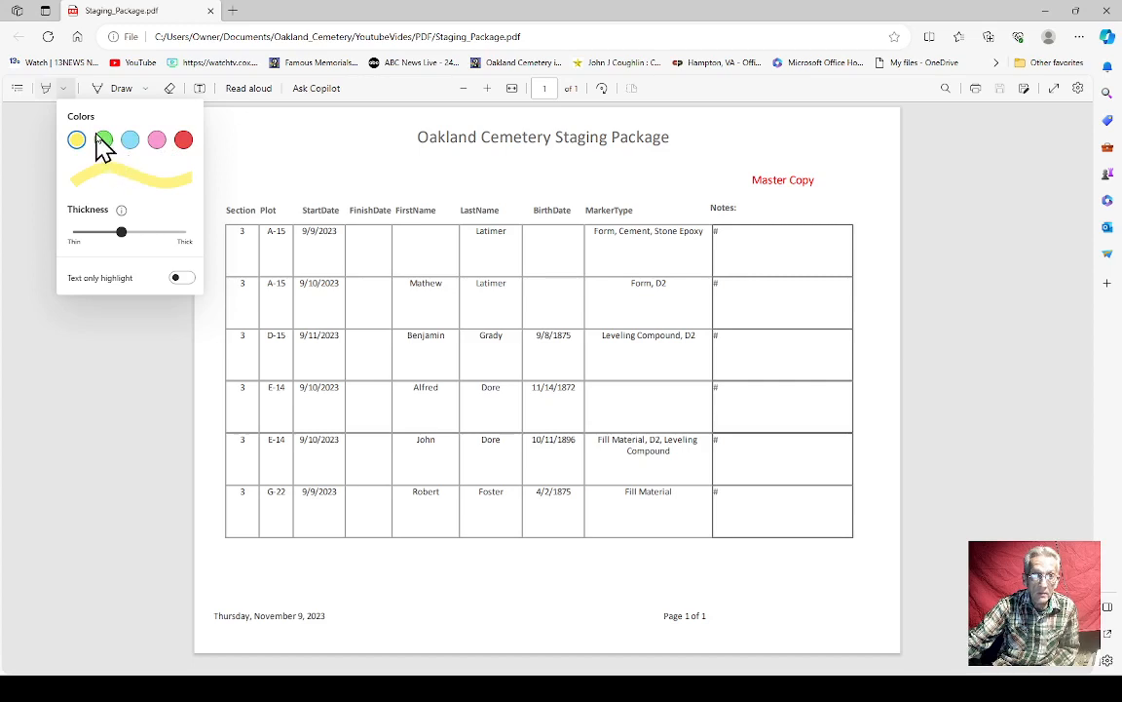
click(104, 140)
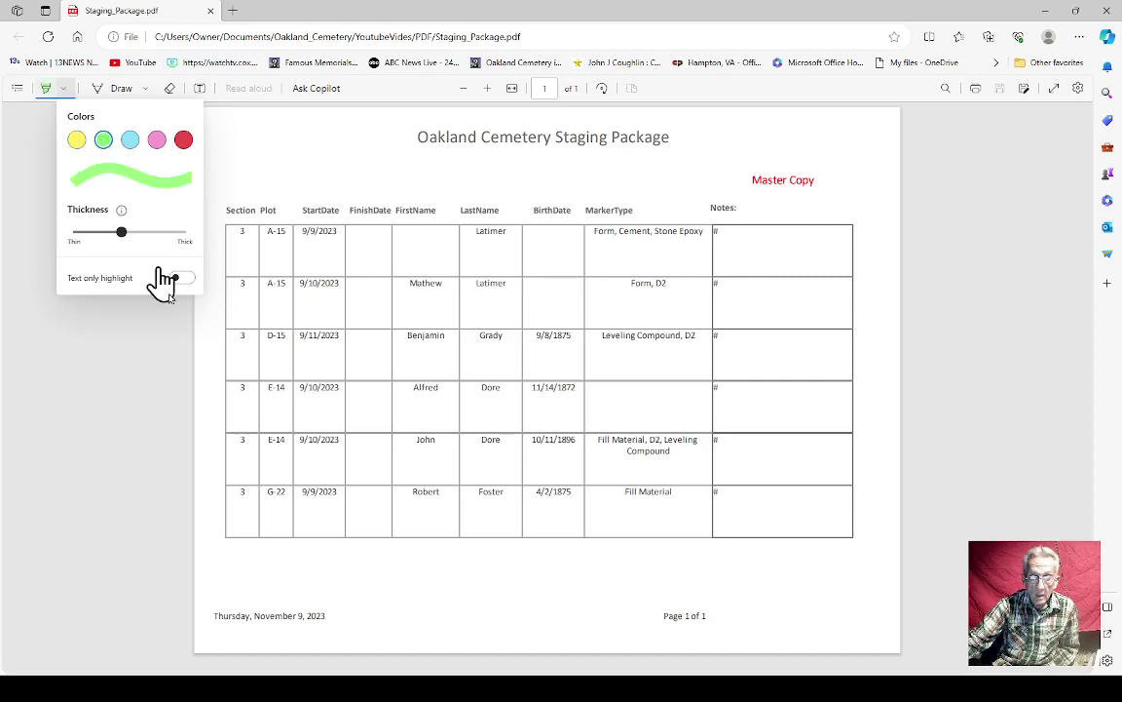
click(99, 88)
click(145, 89)
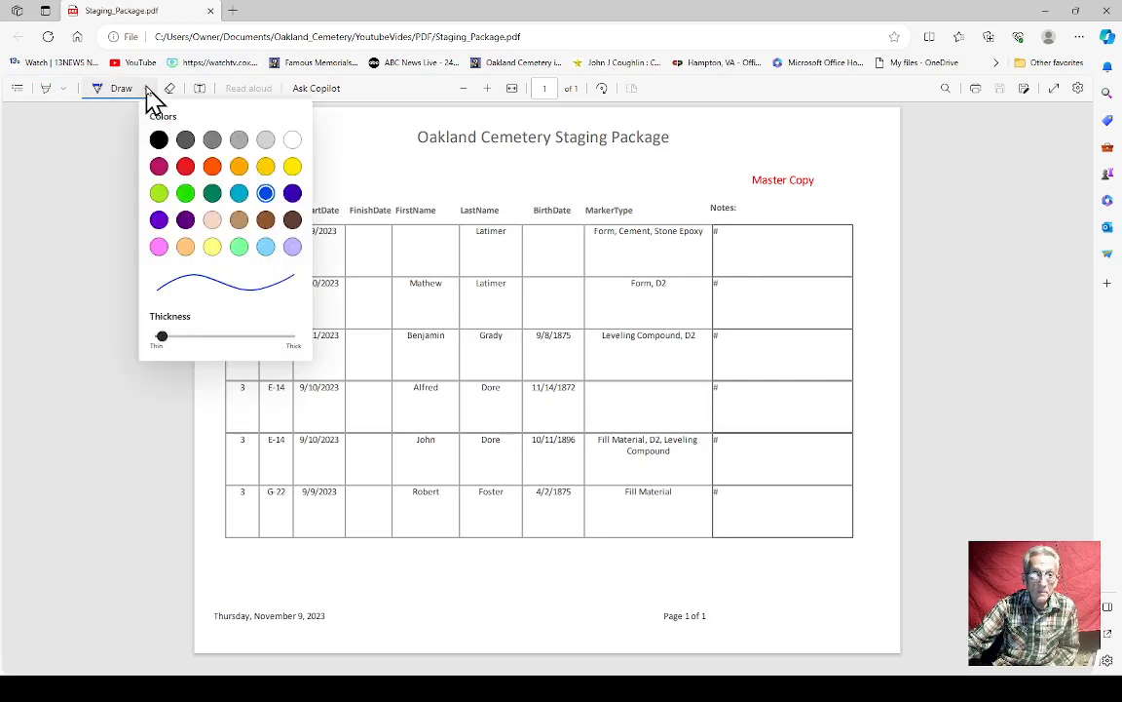
click(212, 140)
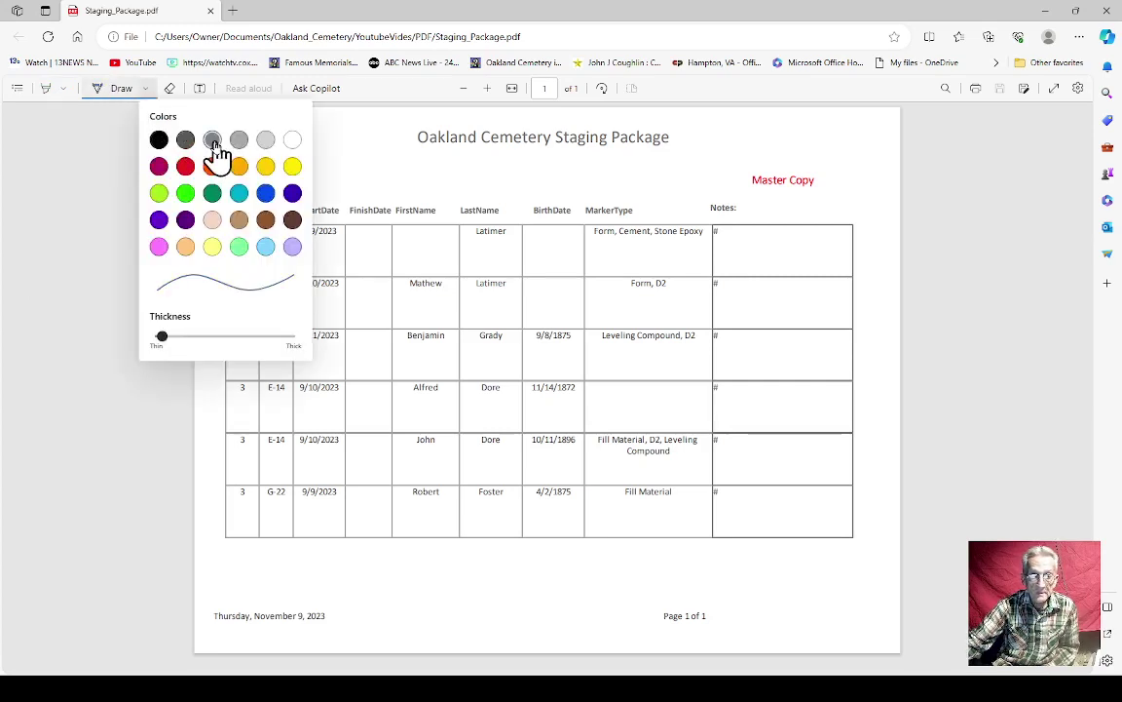
click(224, 485)
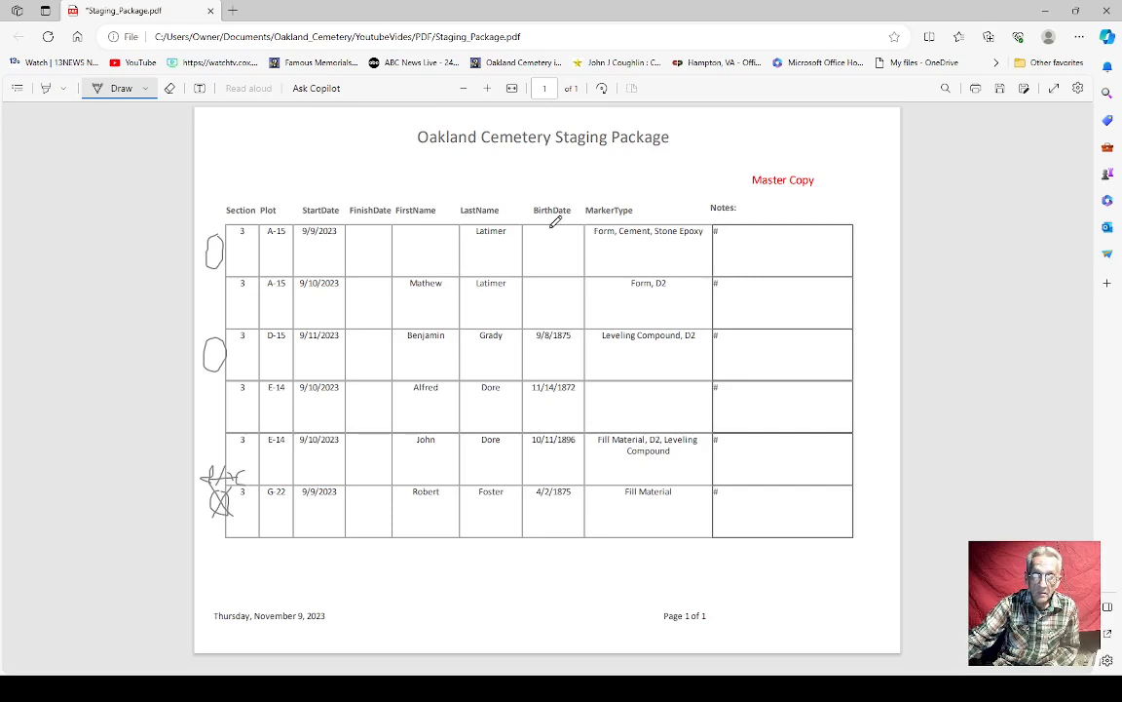
- Close the hand-drawn oval beside row D-15 of the staging package
drag(217, 353, 215, 341)
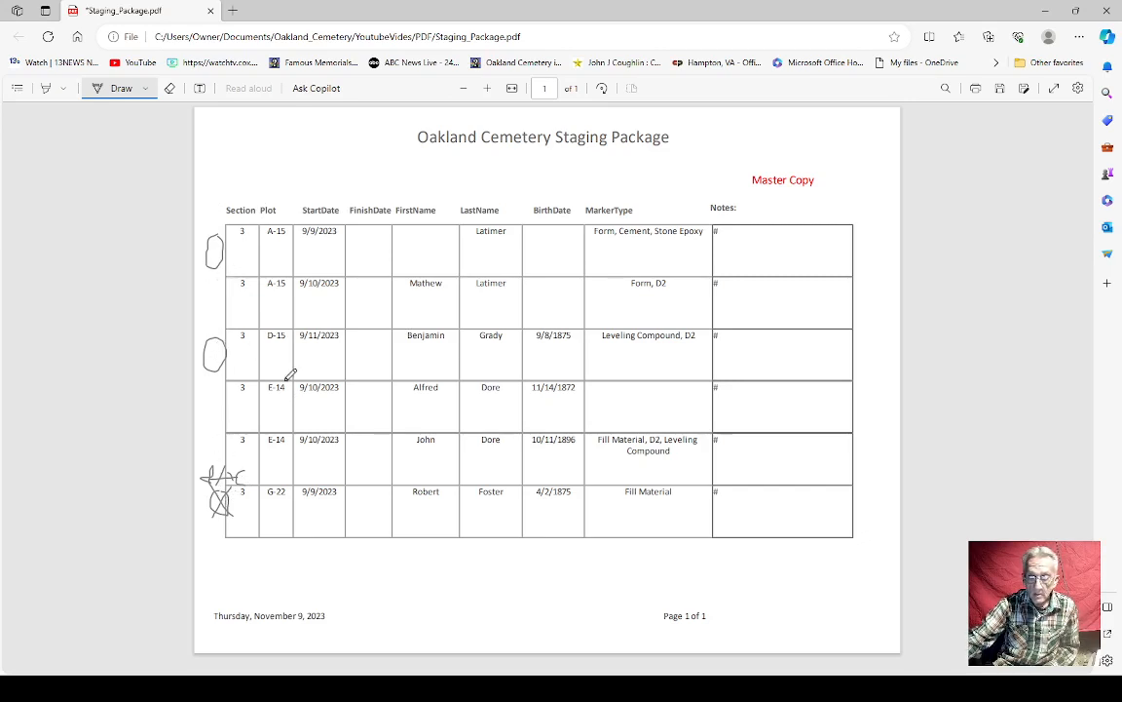
- Close the annotated PDF tab and choose Leave to discard the drawings
click(211, 11)
click(624, 110)
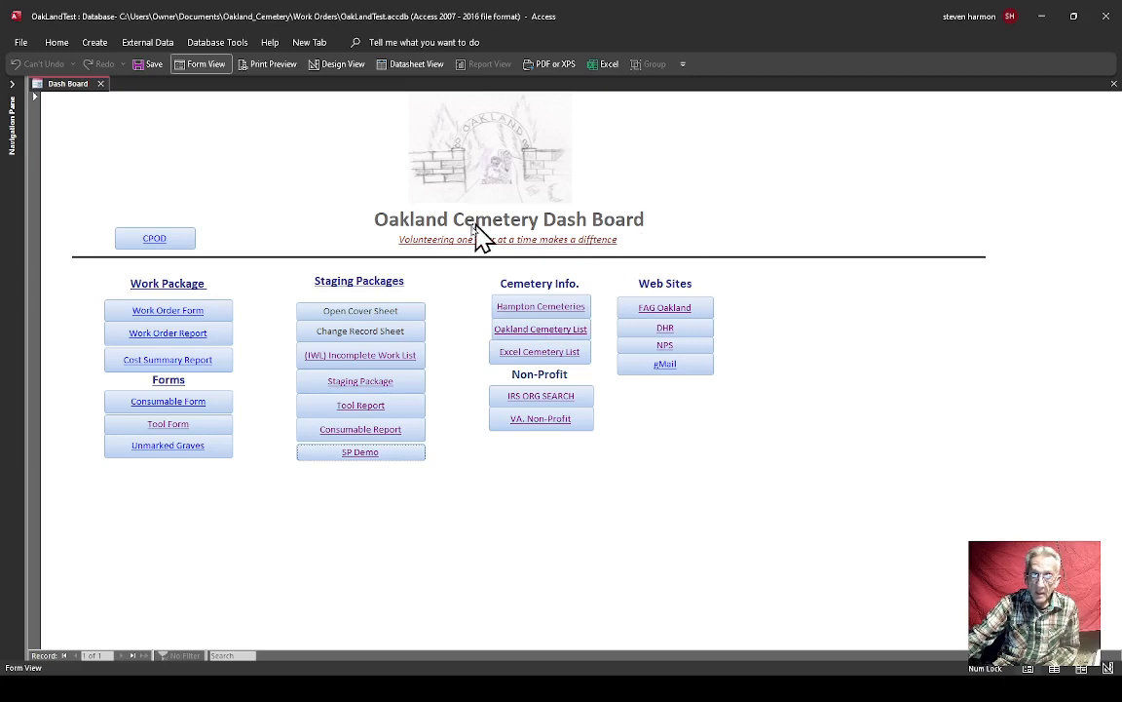
click(519, 310)
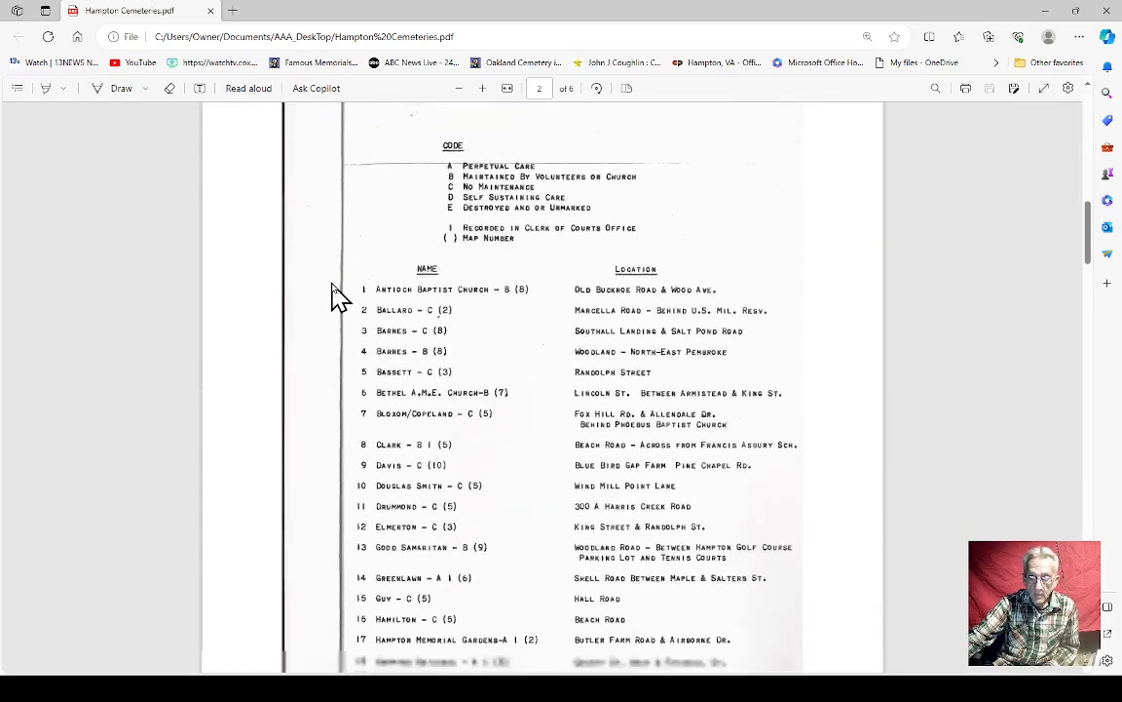
scroll(334, 292, down, 1)
scroll(335, 292, down, 1)
scroll(335, 292, up, 2)
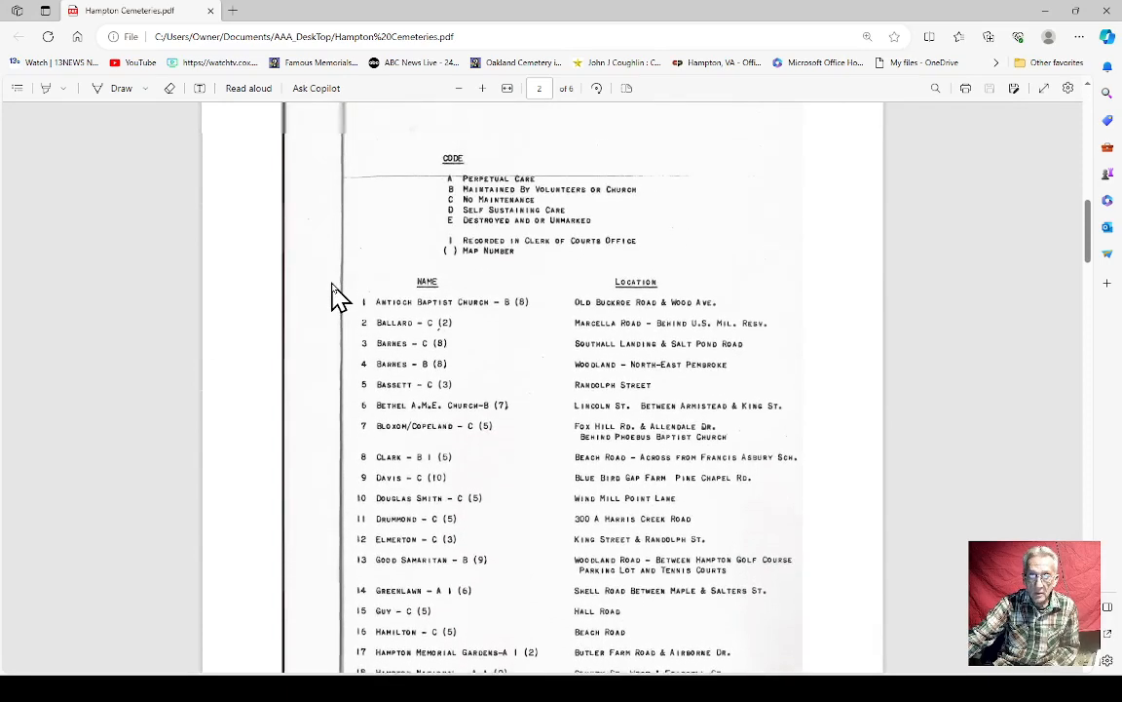
scroll(334, 292, up, 2)
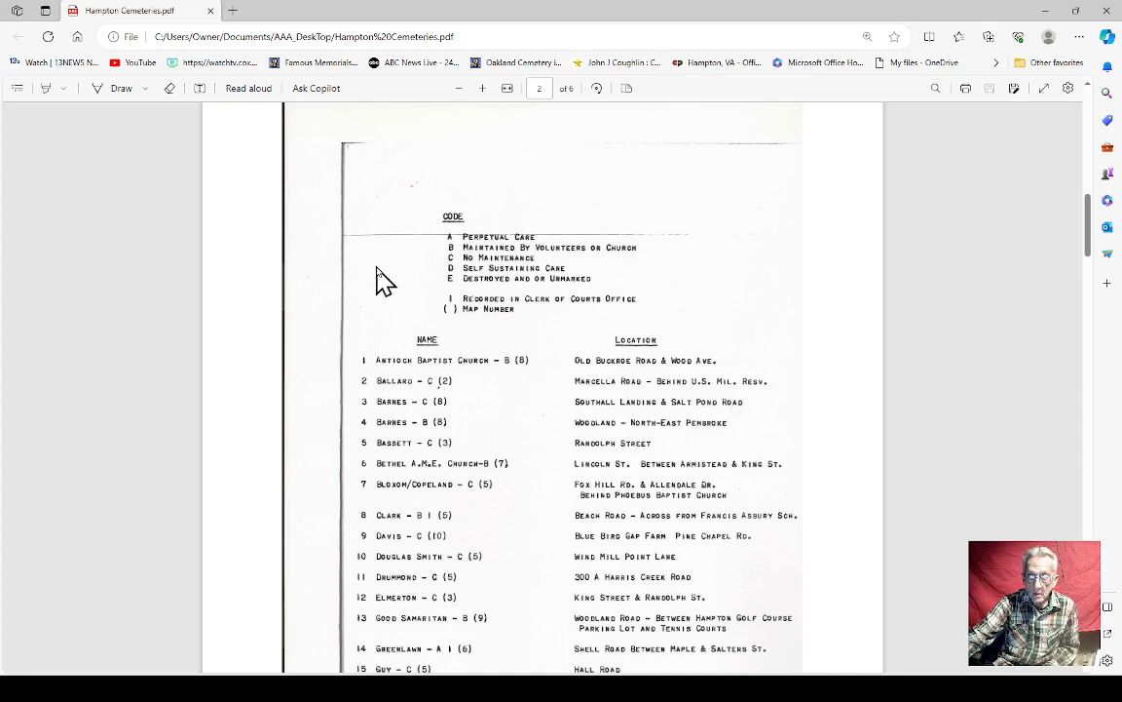
scroll(382, 281, down, 5)
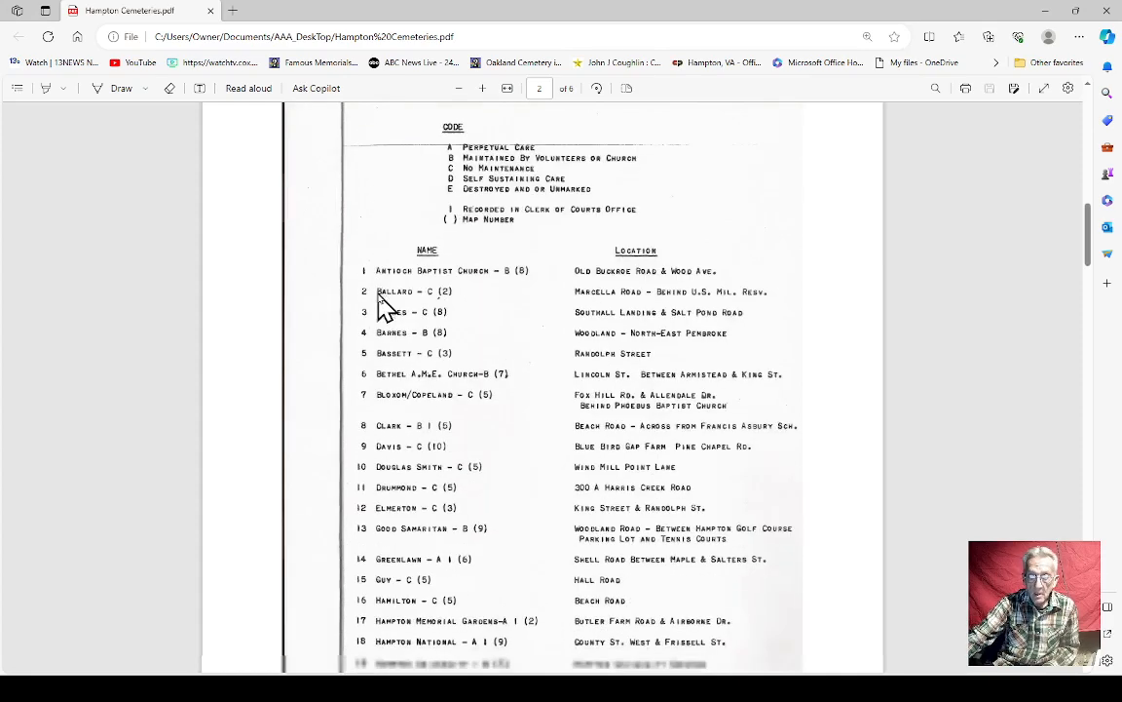
scroll(385, 302, down, 5)
scroll(385, 312, down, 5)
scroll(389, 326, down, 5)
scroll(390, 326, down, 1)
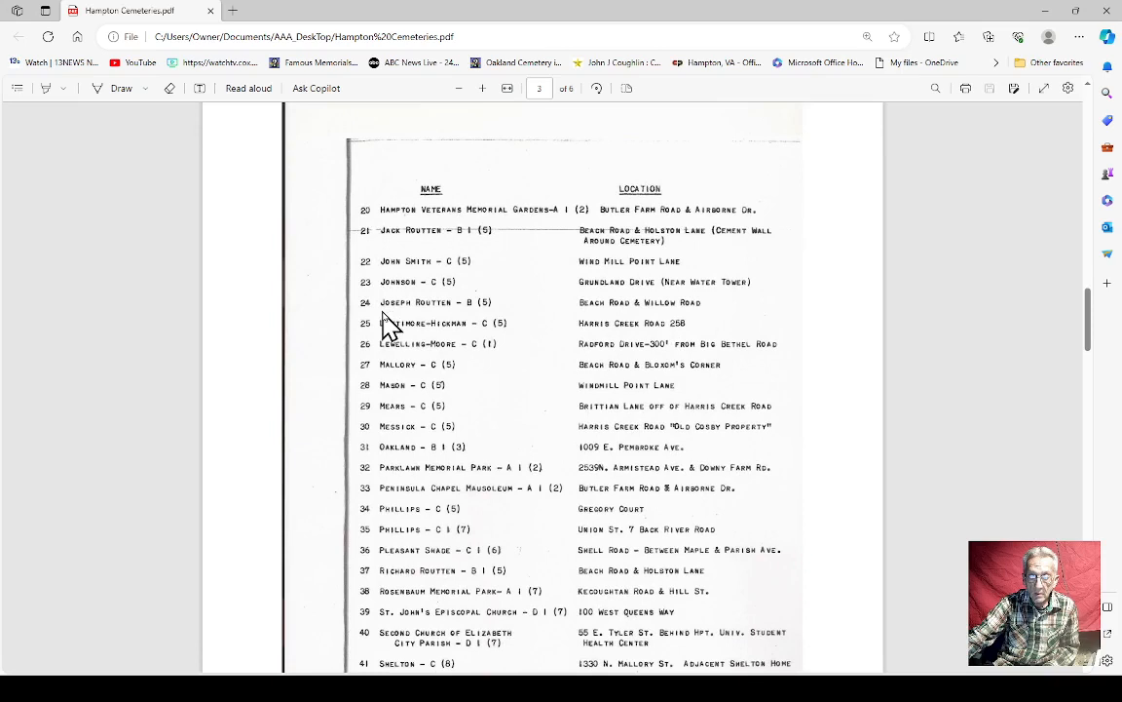
scroll(390, 326, down, 2)
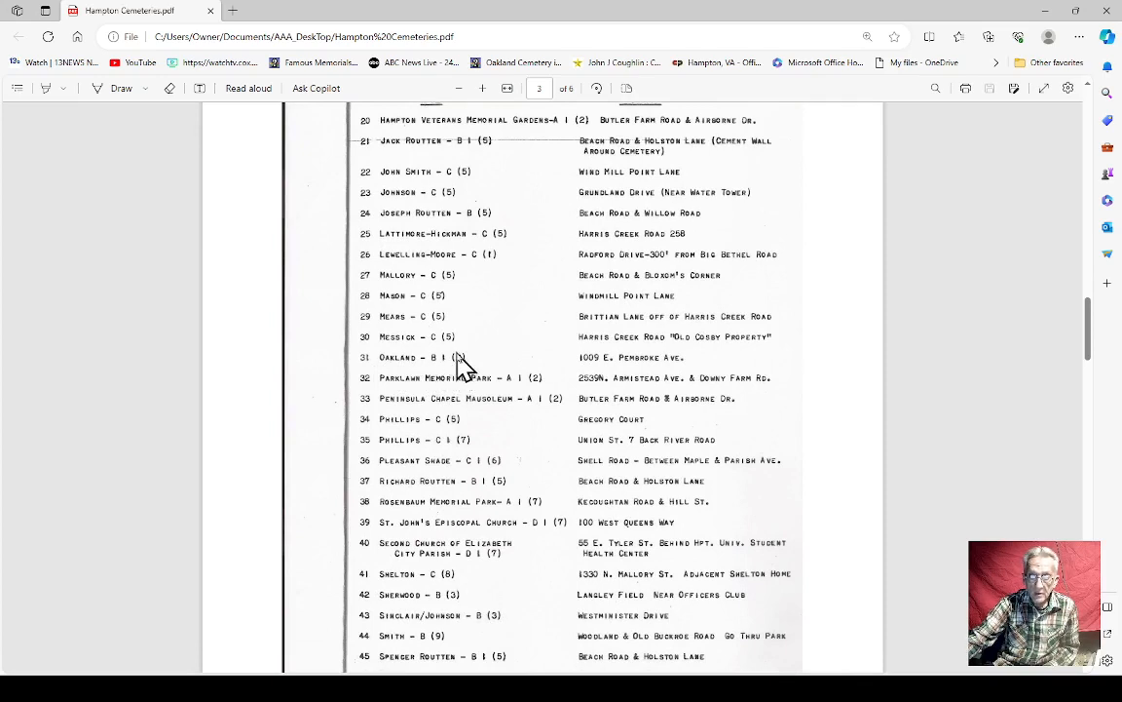
scroll(463, 367, up, 5)
scroll(463, 368, up, 5)
scroll(463, 367, up, 5)
scroll(463, 367, up, 3)
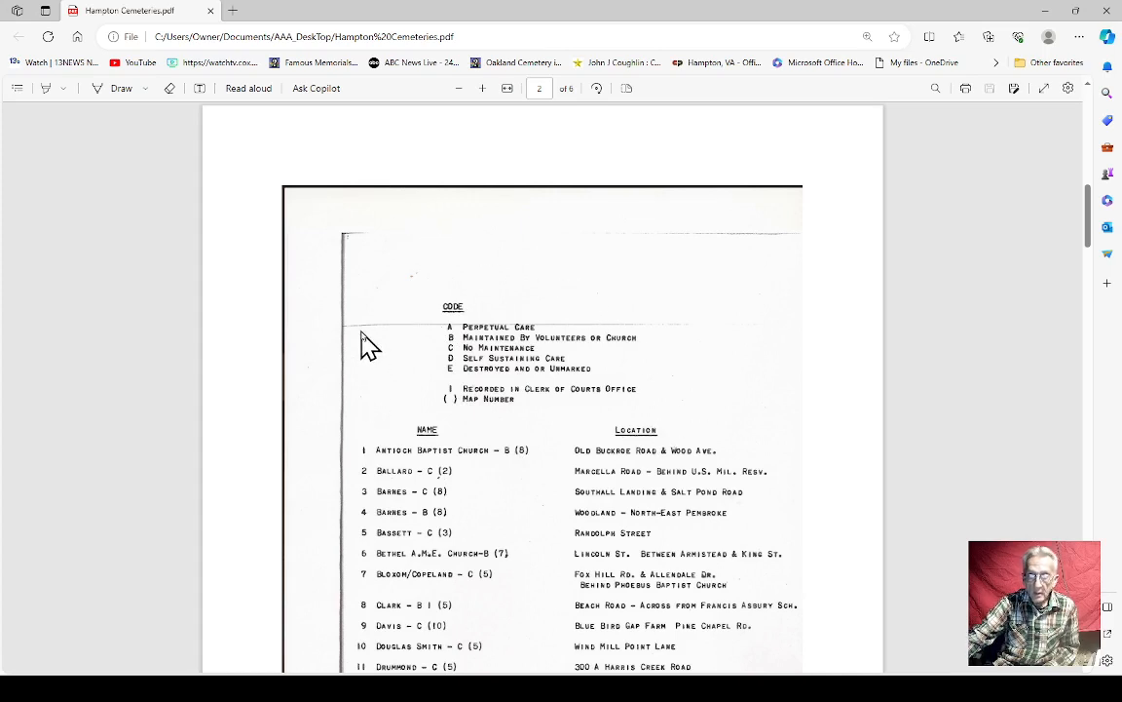
scroll(367, 344, down, 5)
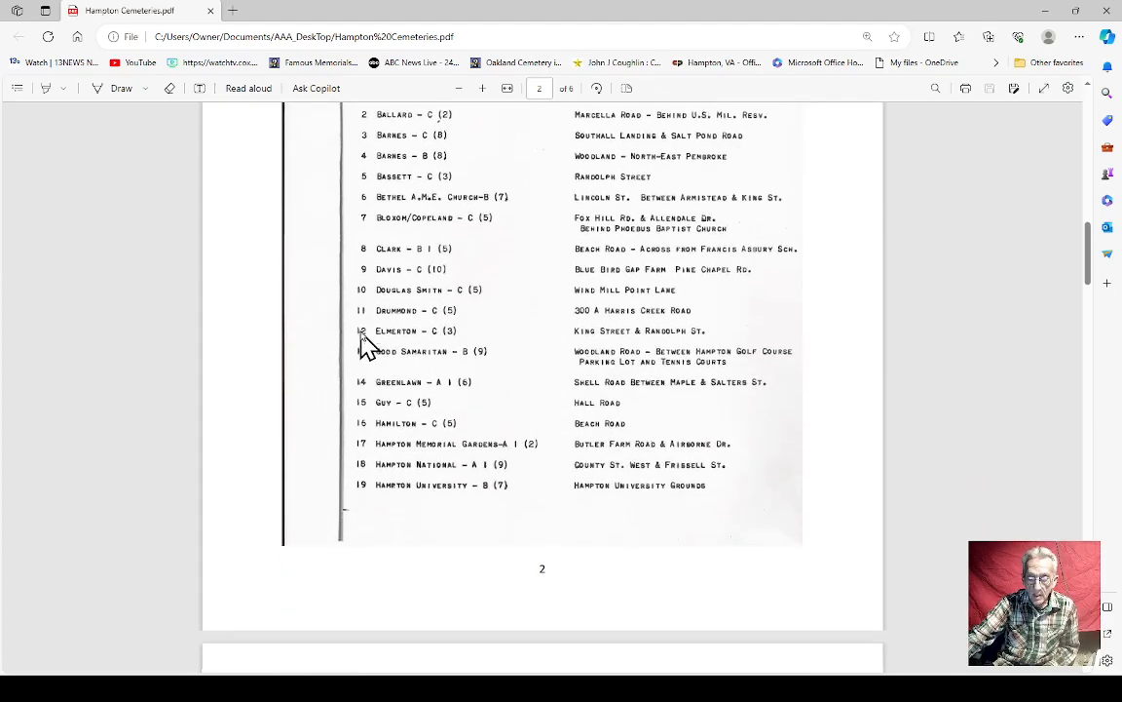
scroll(367, 344, down, 5)
scroll(367, 344, down, 3)
scroll(368, 344, down, 5)
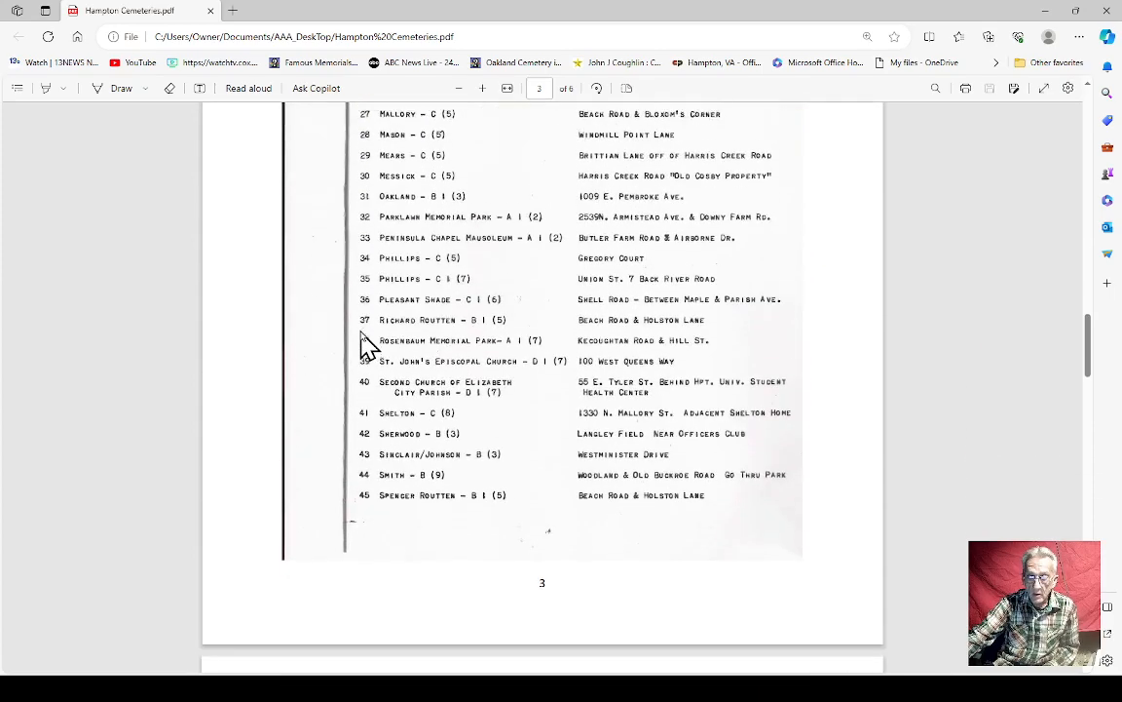
scroll(368, 344, down, 4)
scroll(367, 344, down, 2)
scroll(368, 344, down, 3)
scroll(367, 344, down, 2)
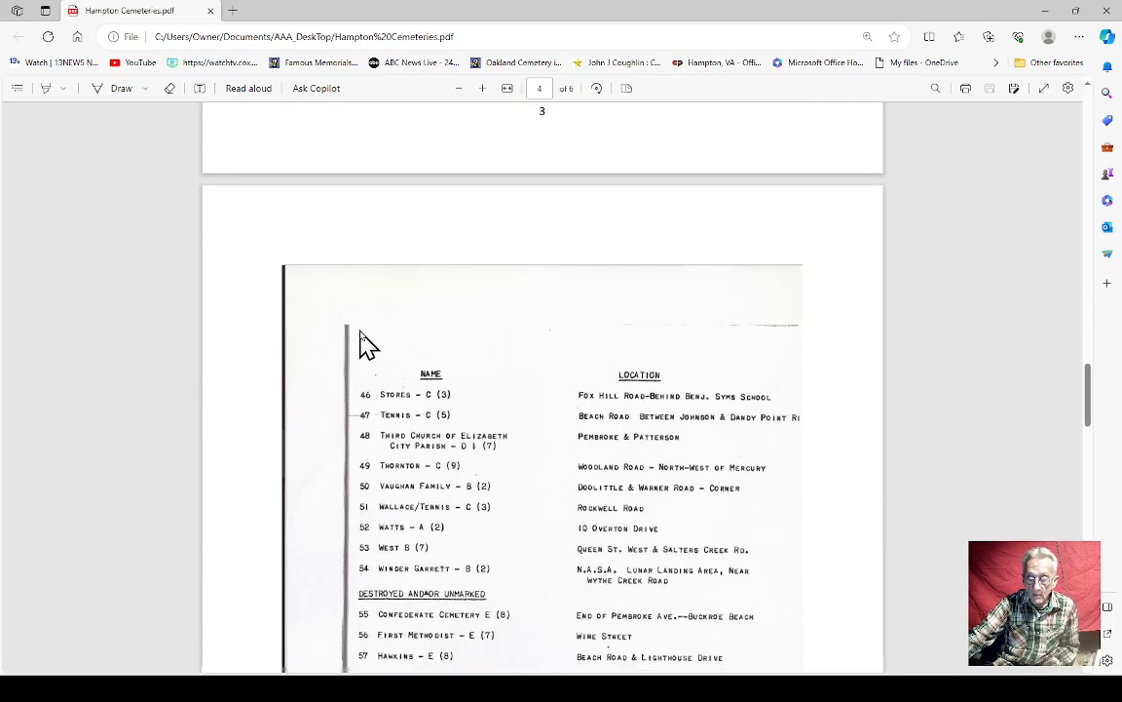
scroll(367, 344, down, 3)
scroll(368, 344, down, 3)
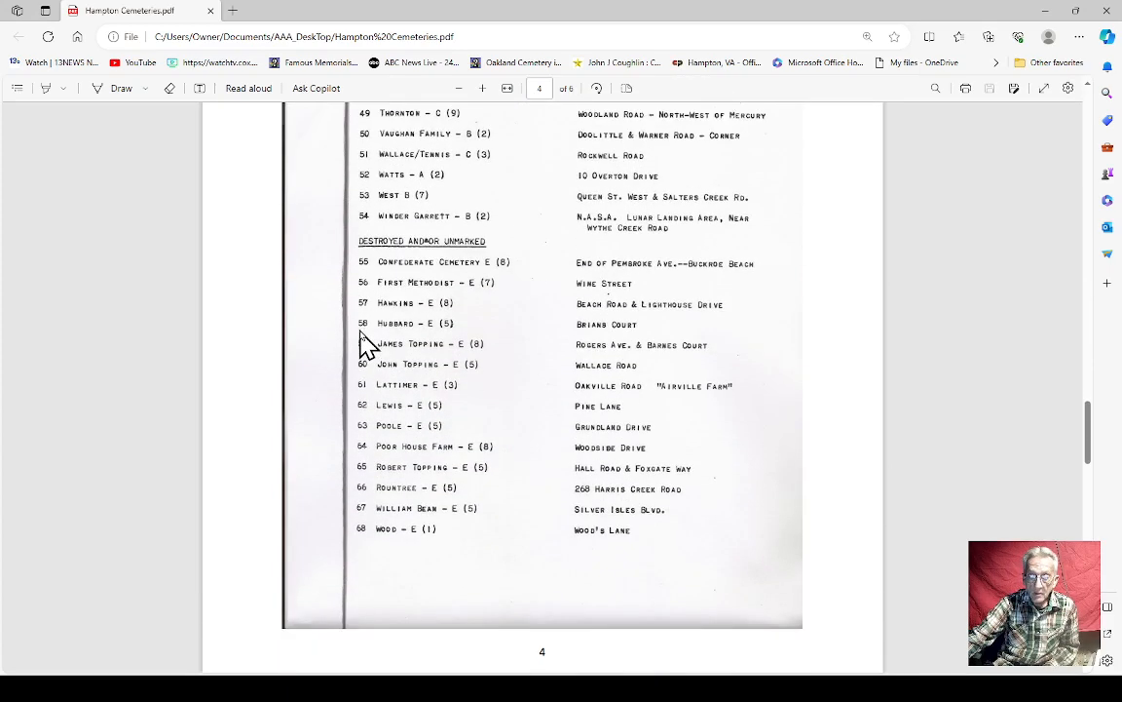
scroll(377, 324, down, 4)
scroll(377, 325, down, 3)
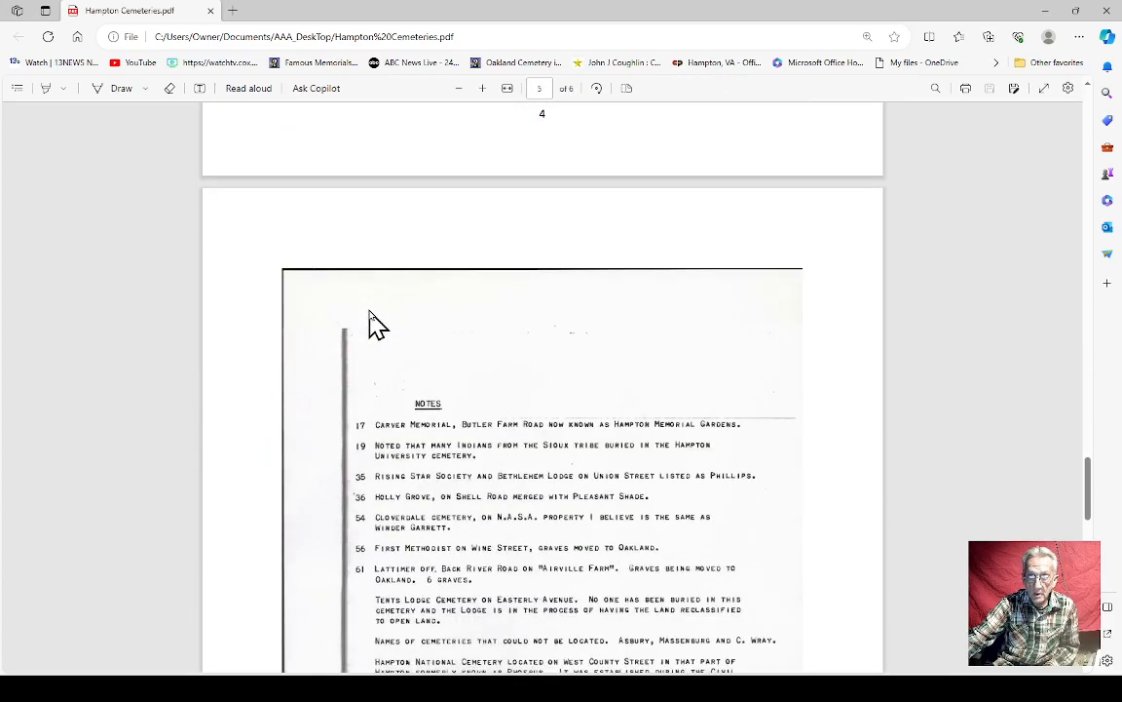
scroll(377, 325, down, 3)
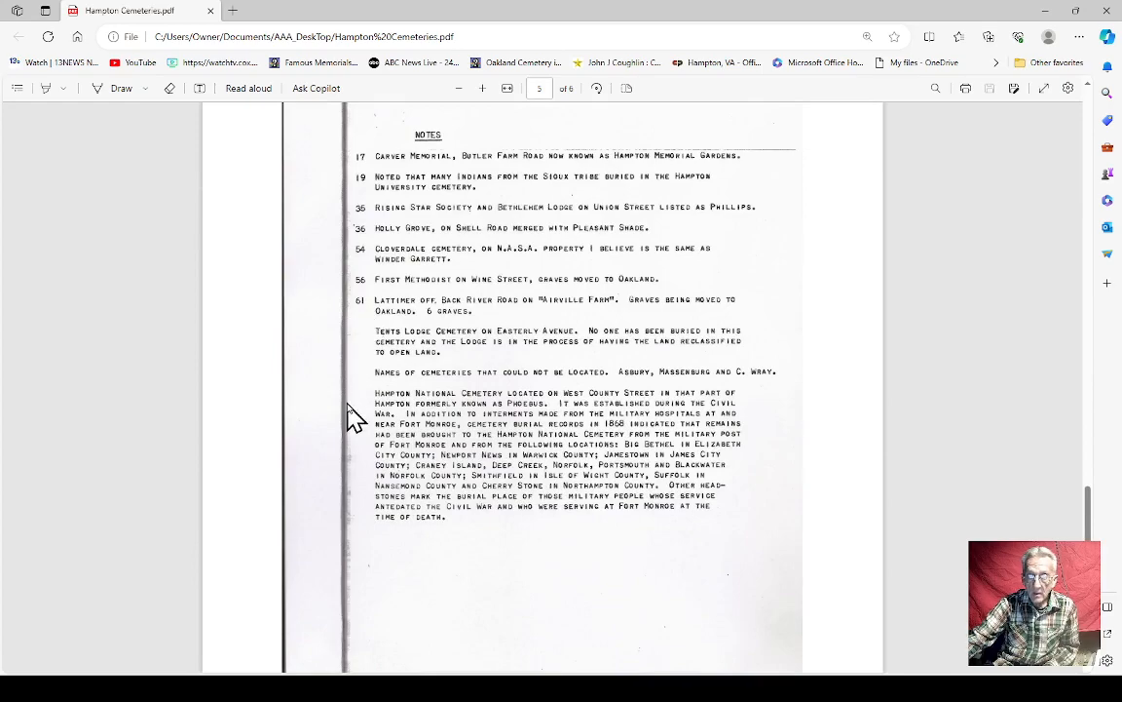
scroll(354, 417, up, 5)
scroll(353, 417, up, 5)
scroll(354, 417, up, 5)
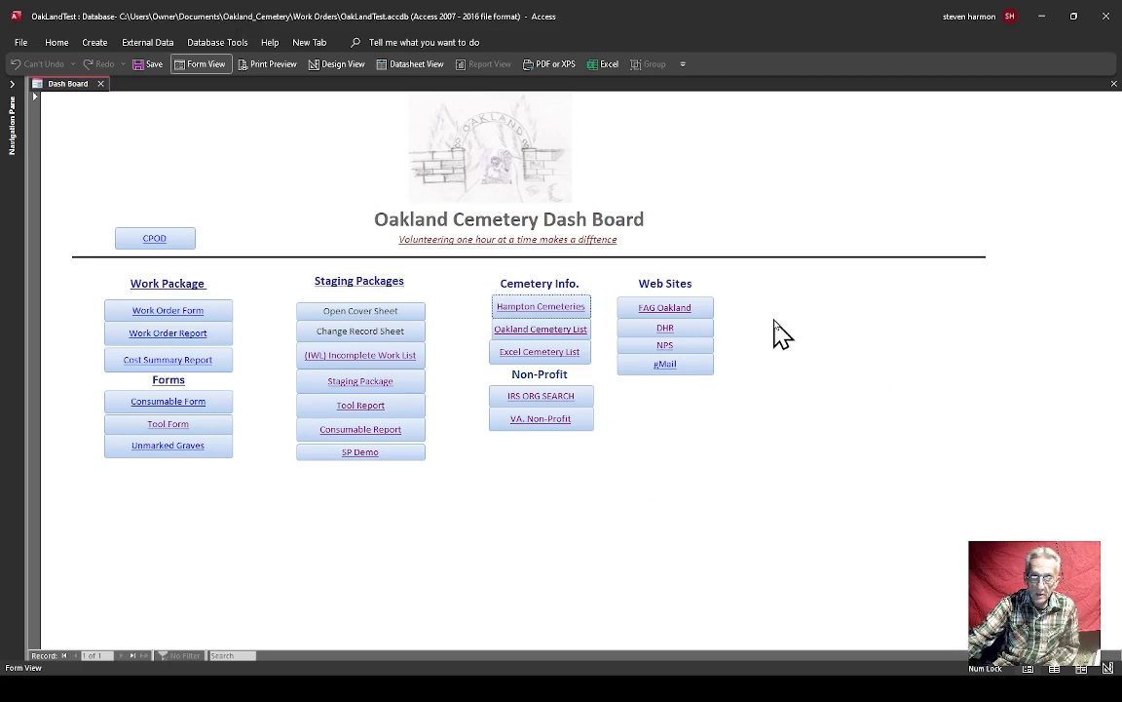
- Open the Oakland Cemetery List PDF from the dashboard button
click(568, 330)
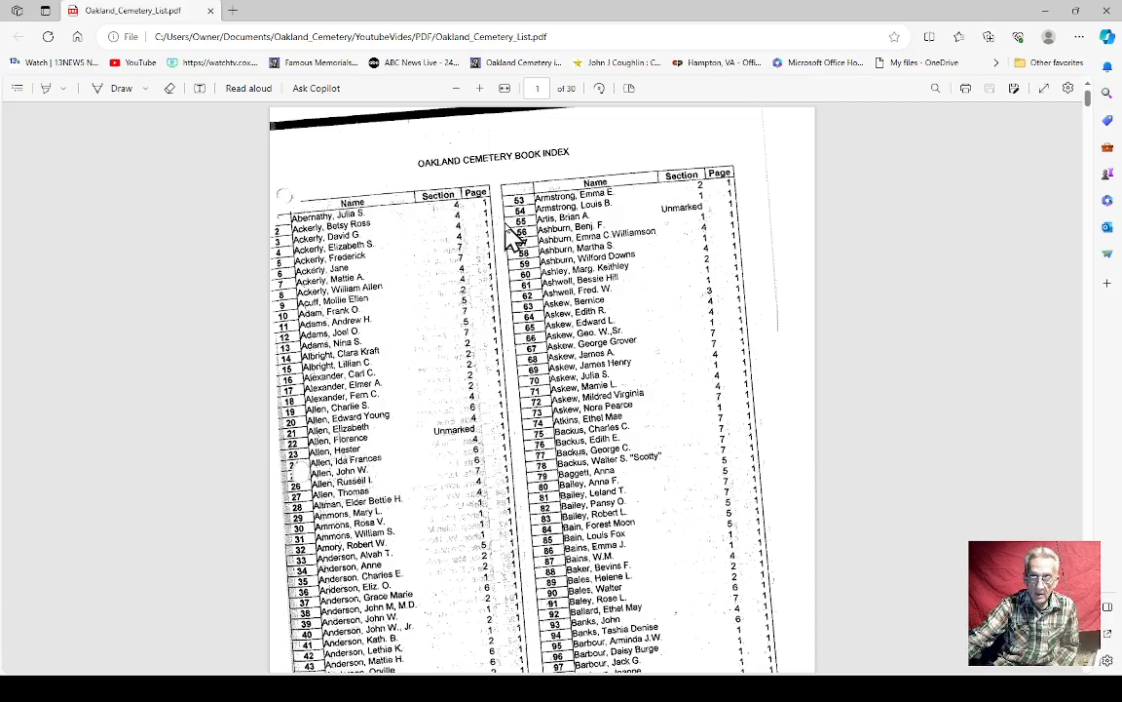
scroll(443, 343, down, 5)
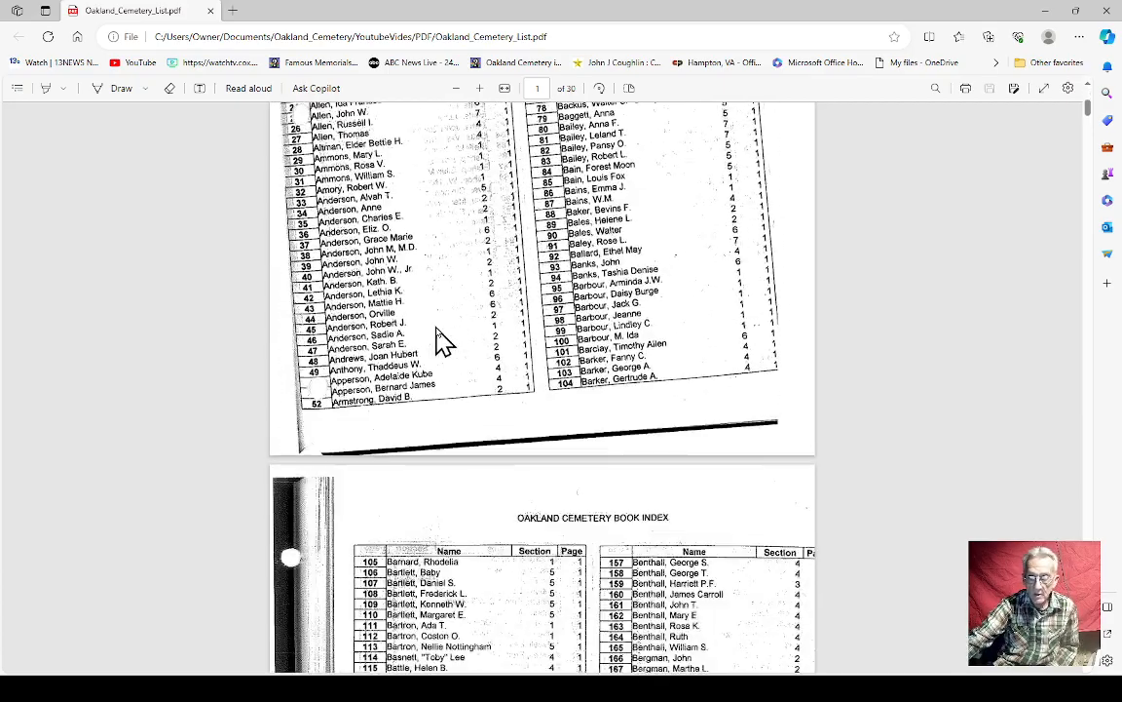
scroll(443, 343, down, 5)
scroll(444, 343, down, 3)
scroll(443, 343, down, 5)
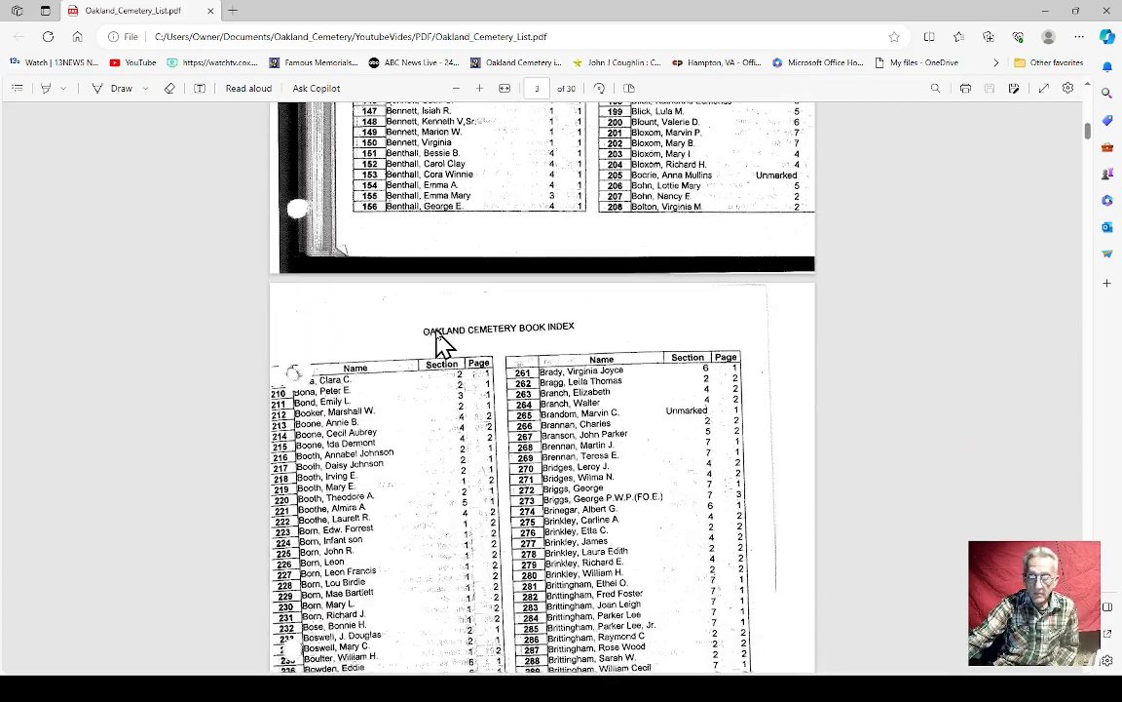
scroll(443, 343, down, 5)
scroll(443, 343, down, 5)
scroll(444, 343, down, 5)
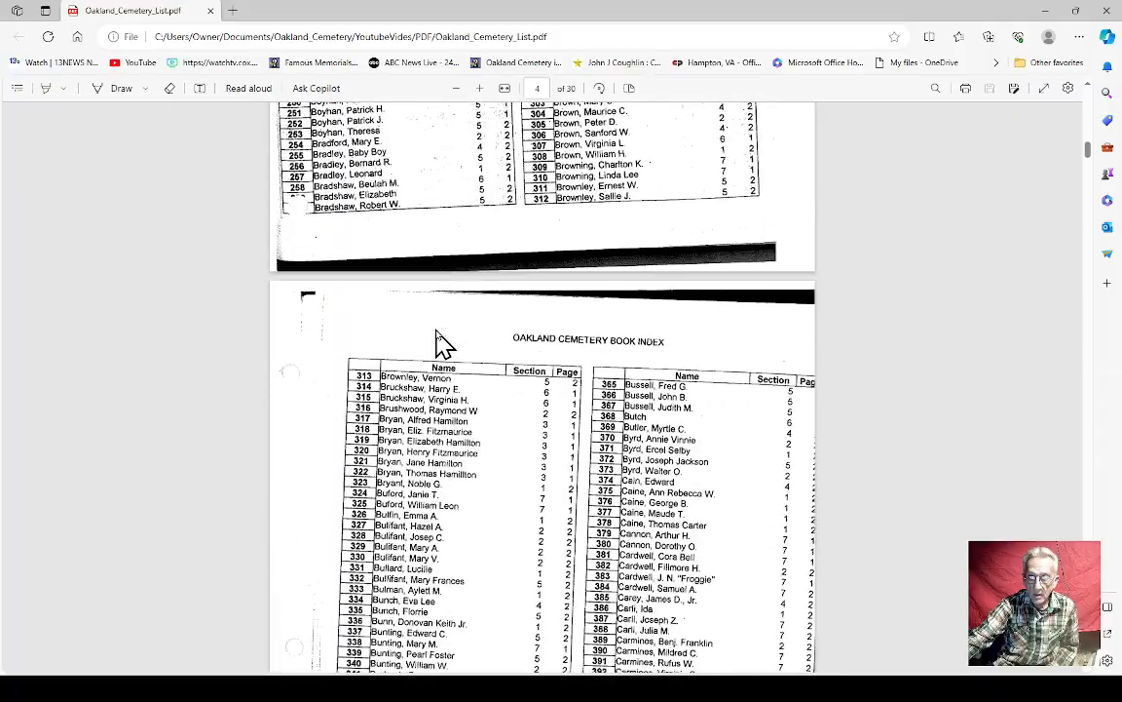
scroll(443, 343, down, 5)
scroll(443, 342, down, 5)
scroll(443, 343, down, 5)
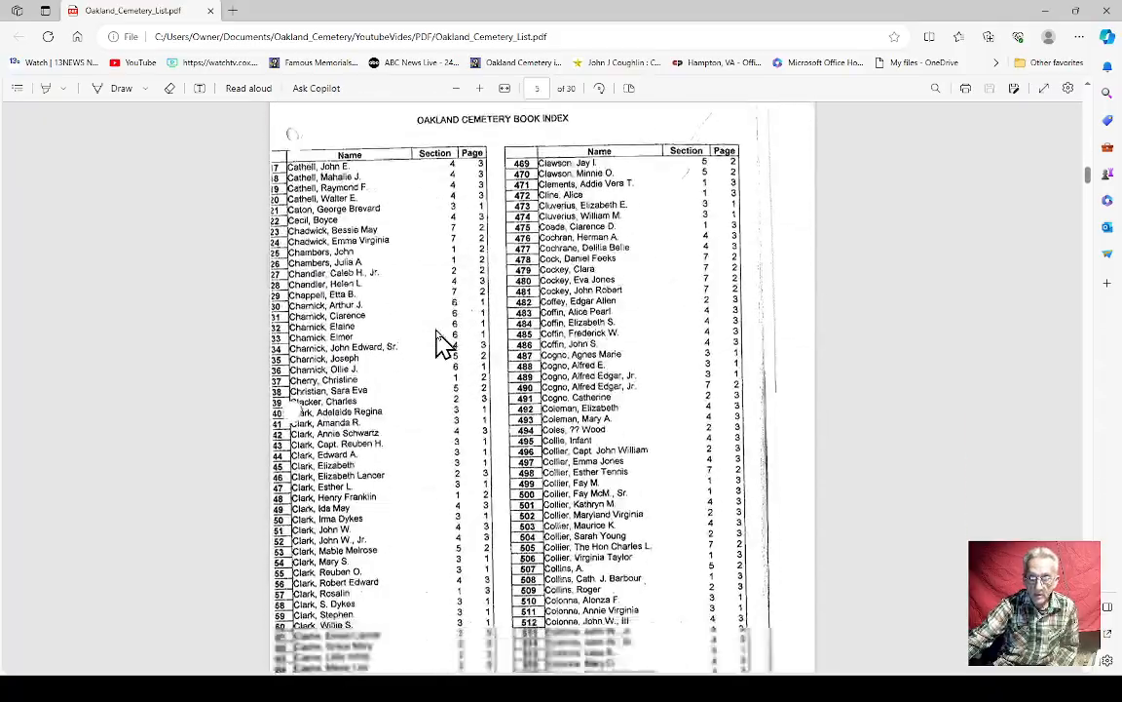
scroll(443, 343, down, 5)
scroll(443, 343, down, 5)
scroll(443, 343, down, 5)
scroll(443, 343, down, 3)
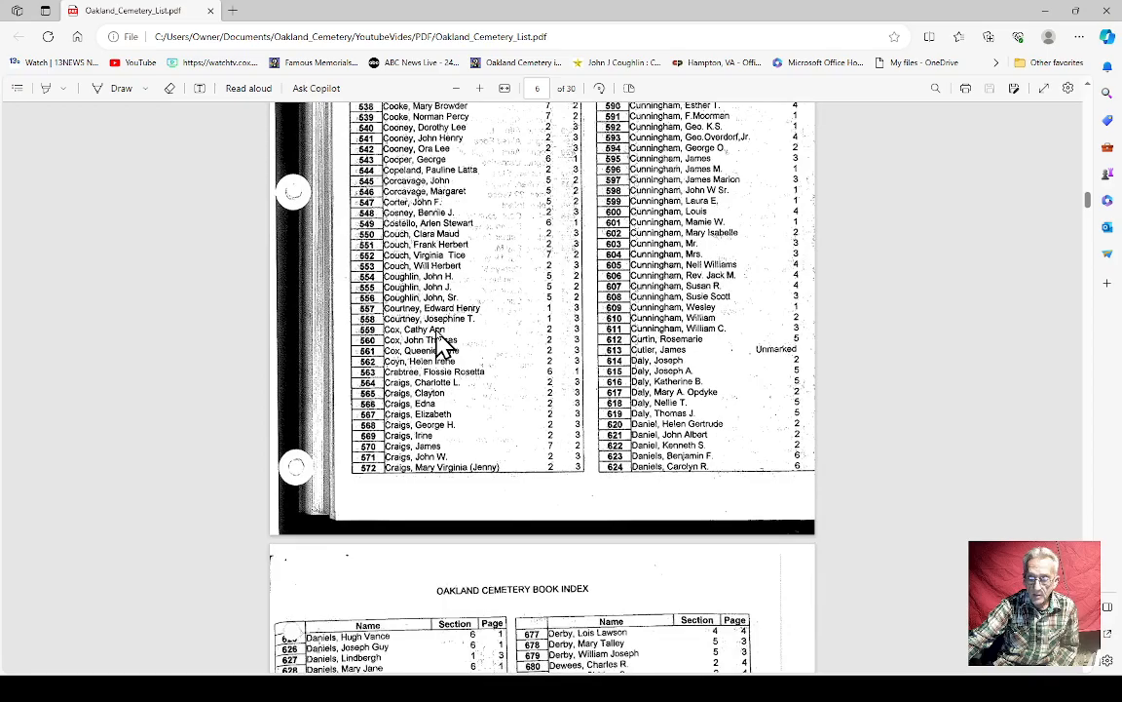
scroll(443, 343, down, 4)
scroll(443, 343, down, 4)
scroll(443, 343, down, 4)
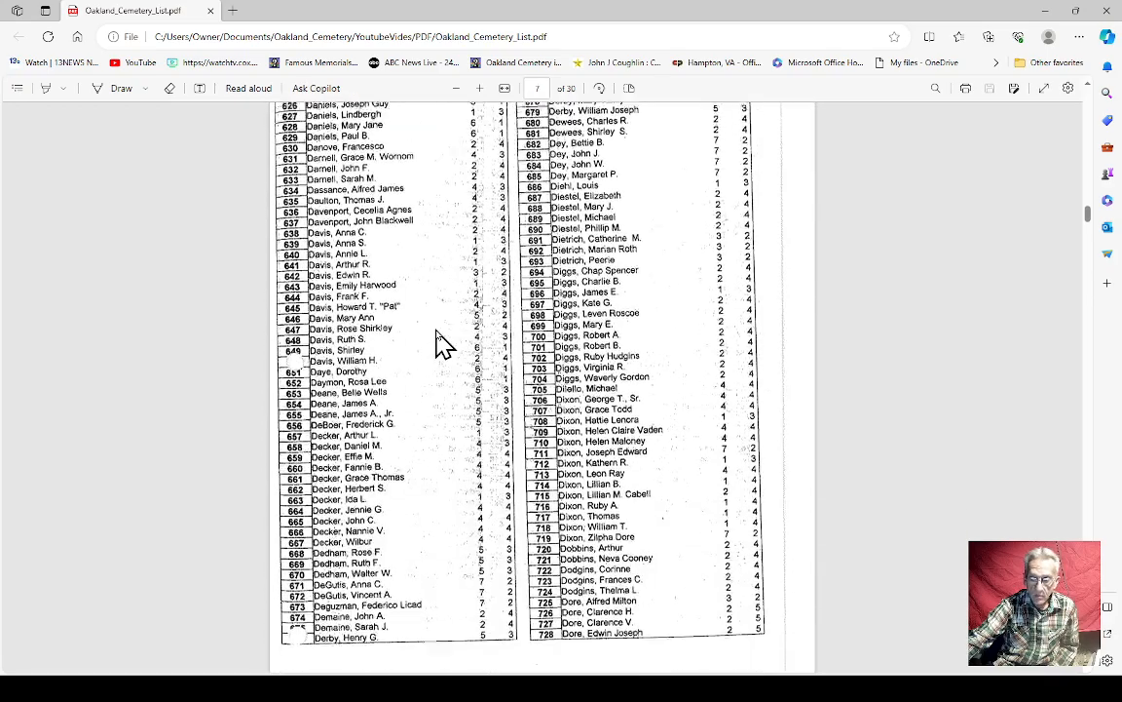
scroll(443, 343, down, 2)
scroll(443, 343, up, 6)
scroll(443, 343, up, 3)
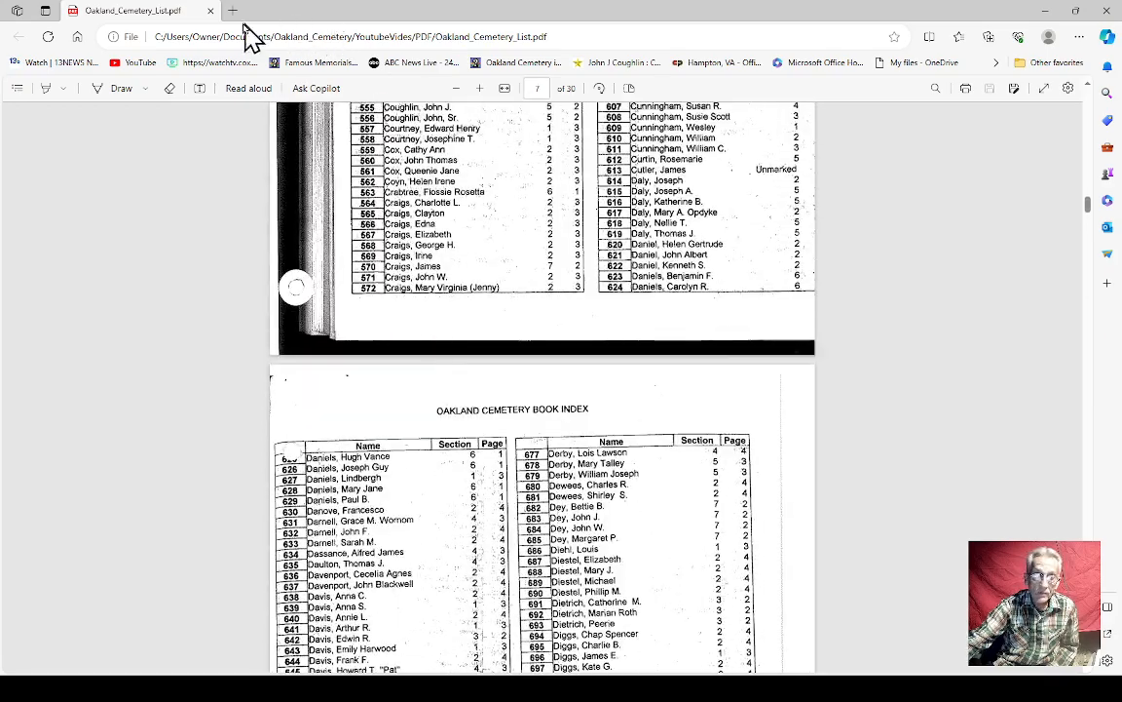
- Close the Oakland_Cemetery_List.pdf tab in Edge
click(211, 10)
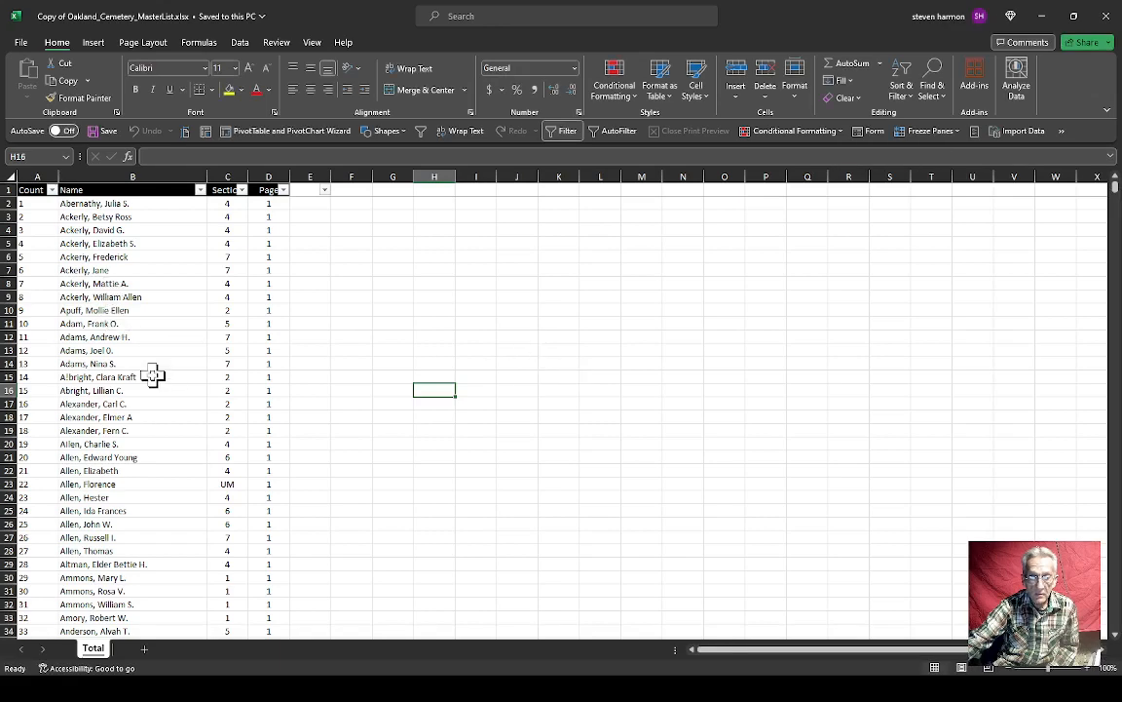
scroll(153, 375, down, 4)
scroll(153, 375, down, 2)
scroll(153, 375, down, 3)
scroll(153, 375, down, 2)
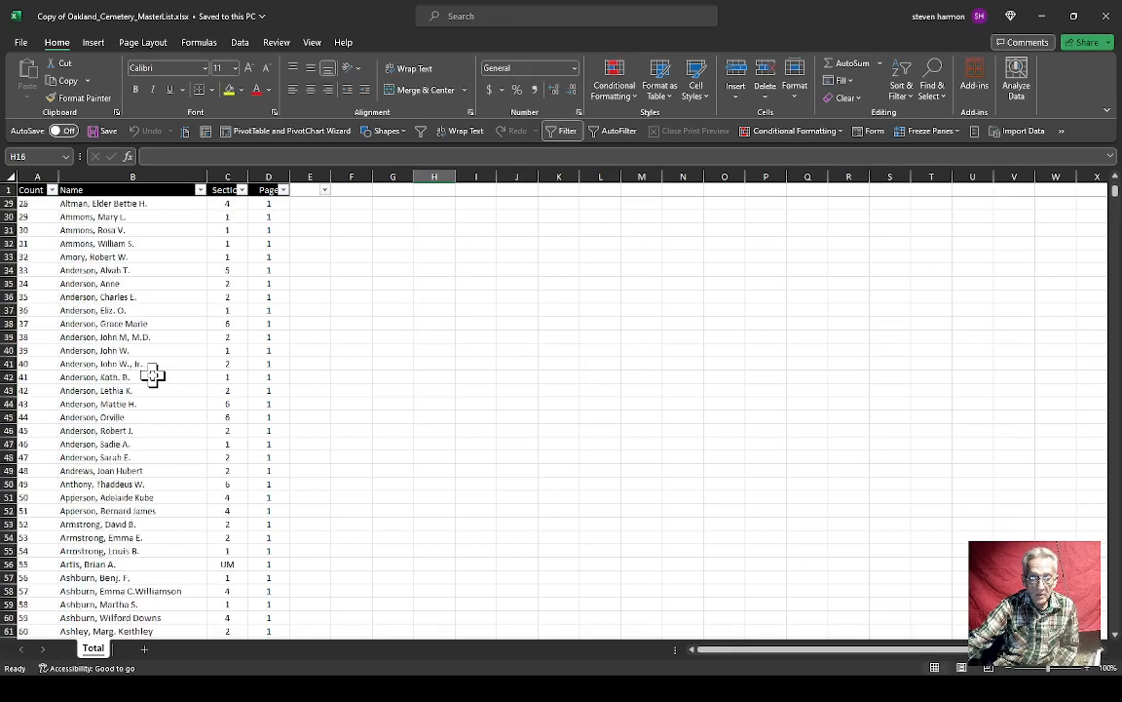
scroll(153, 376, down, 1)
scroll(153, 375, down, 1)
scroll(153, 375, down, 4)
scroll(153, 375, down, 4)
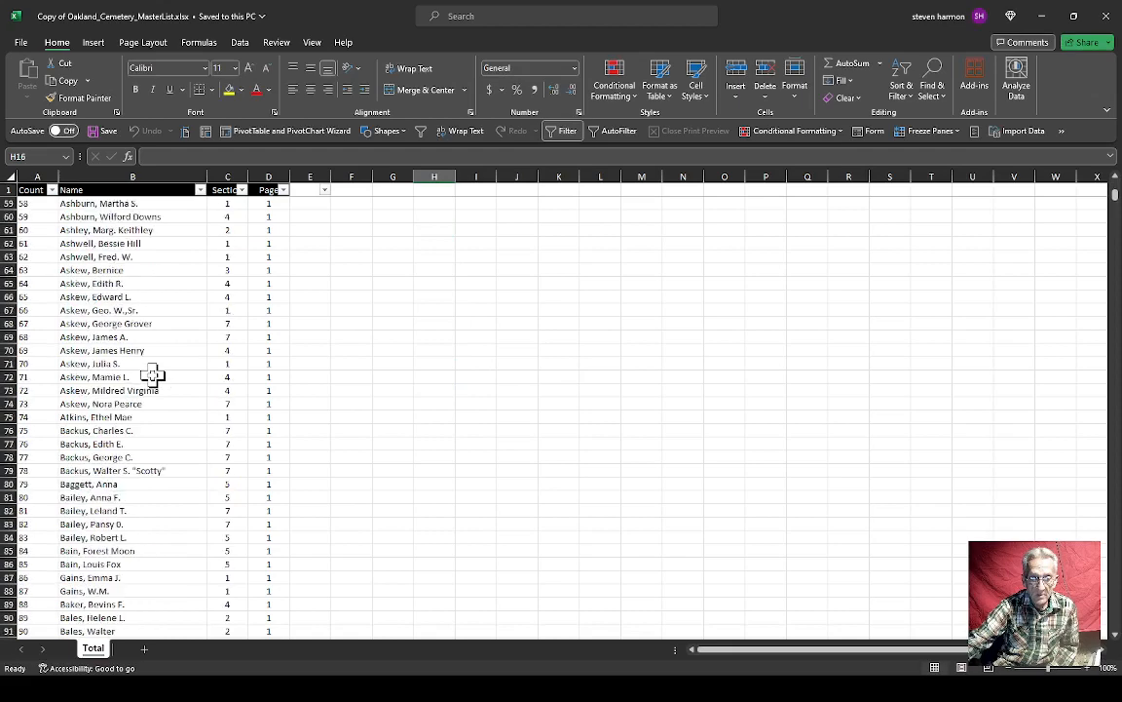
scroll(153, 375, down, 1)
scroll(153, 375, up, 2)
scroll(153, 375, up, 5)
scroll(153, 375, up, 5)
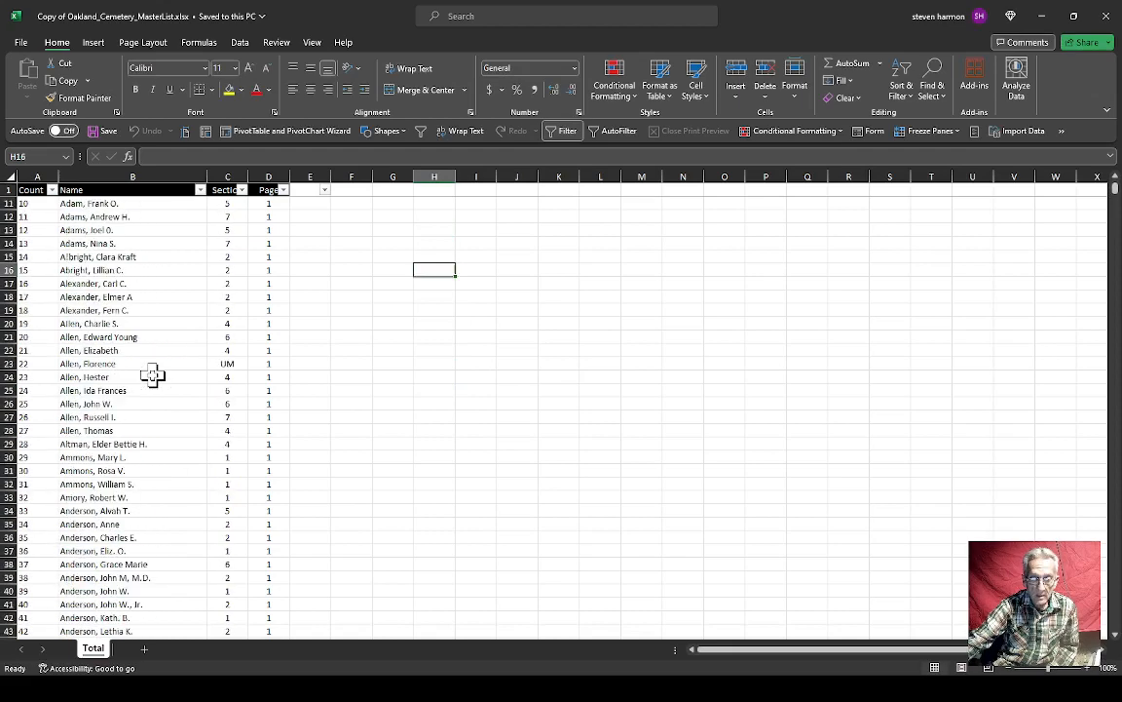
scroll(153, 375, up, 5)
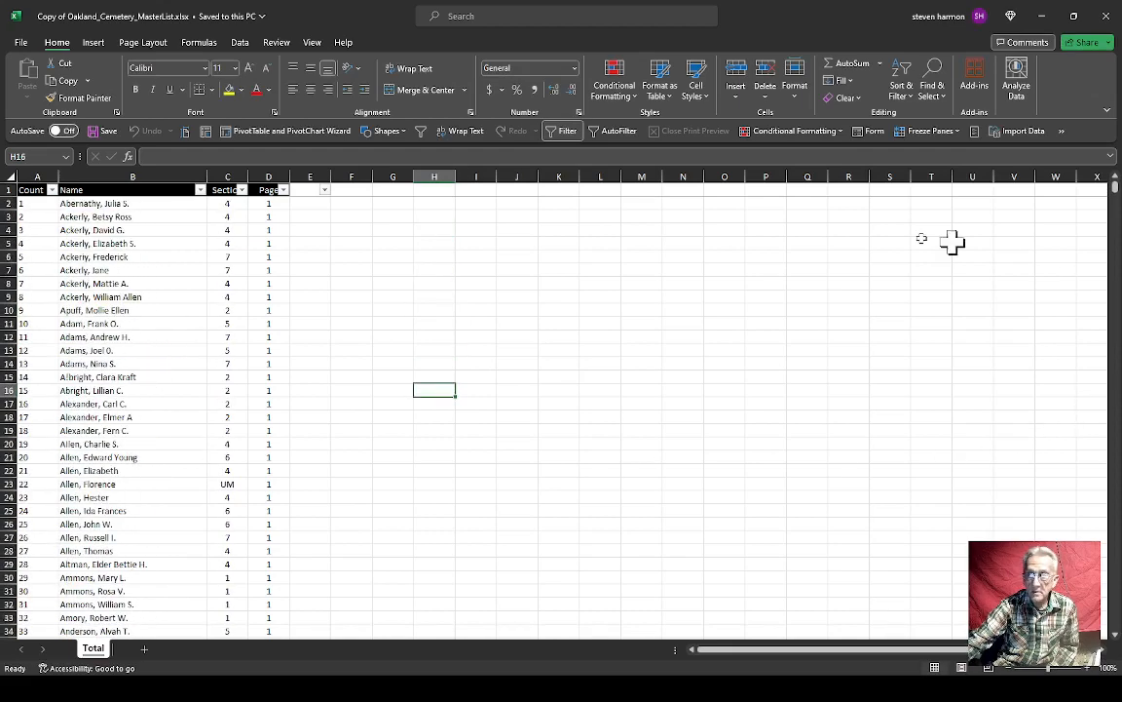
- Close the Oakland Cemetery master list workbook in Excel
click(1109, 17)
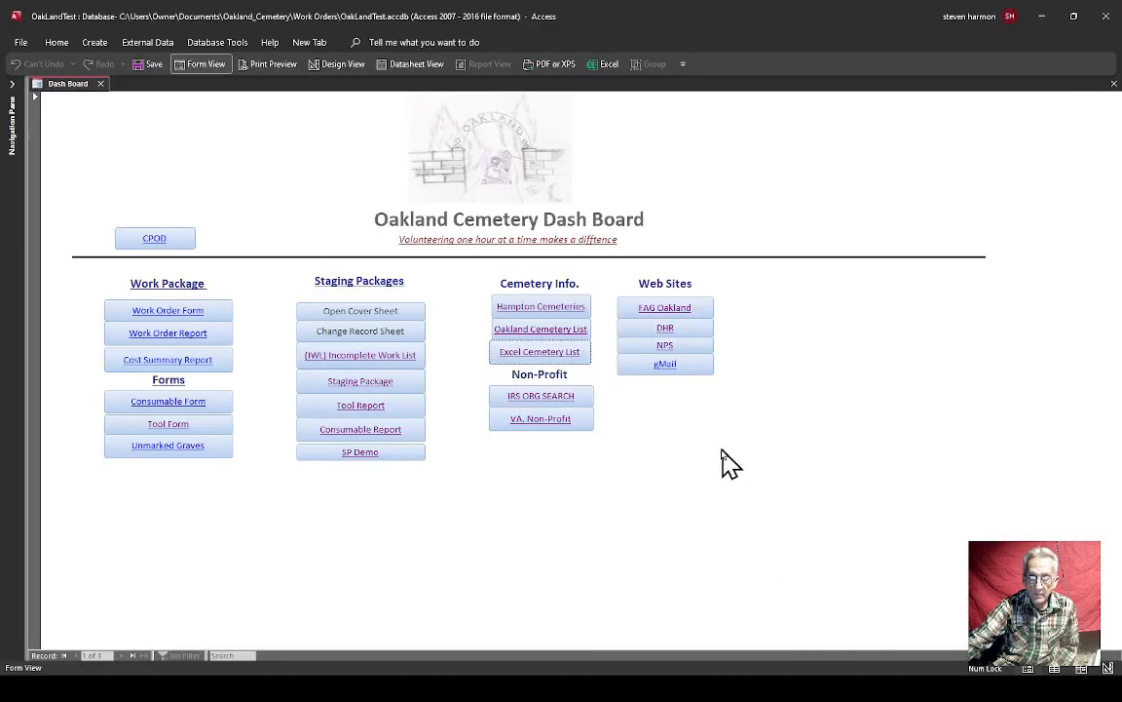
click(537, 399)
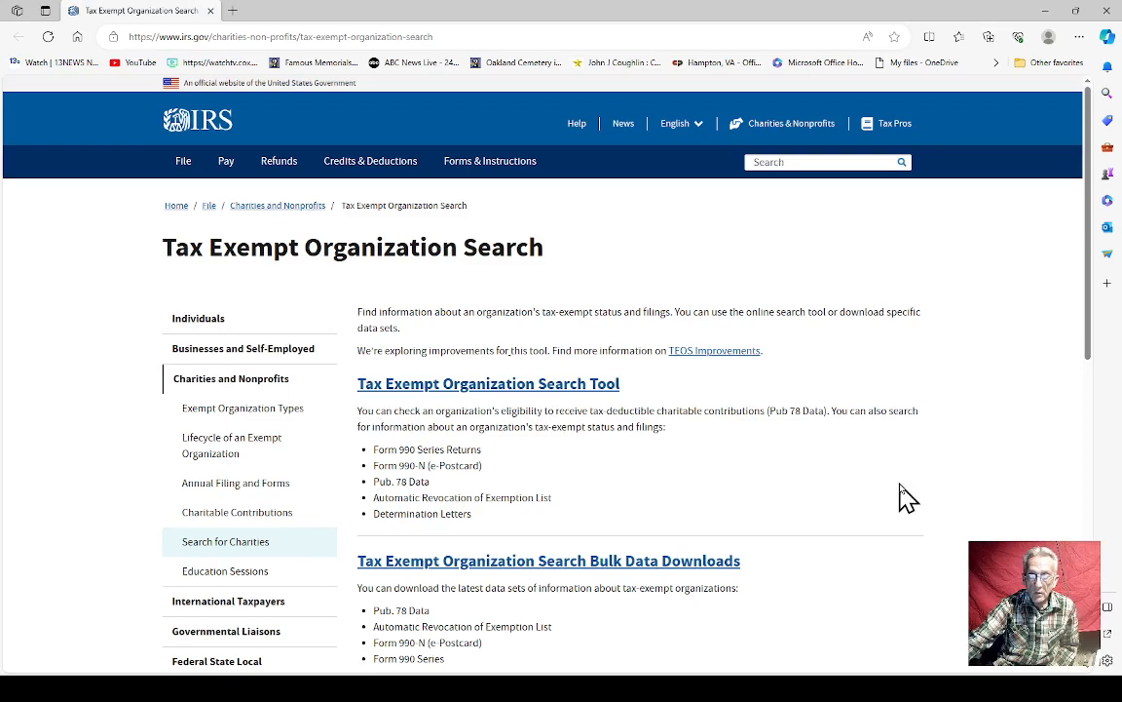
scroll(896, 465, down, 6)
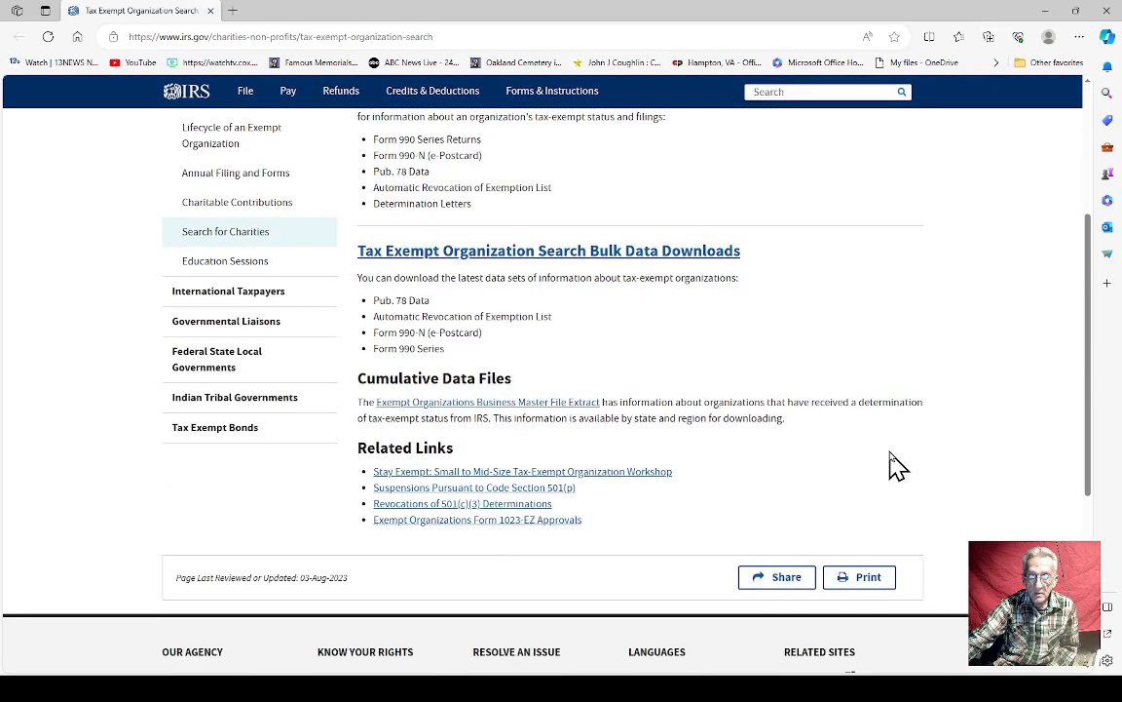
scroll(896, 466, down, 1)
scroll(897, 466, up, 4)
scroll(897, 466, up, 4)
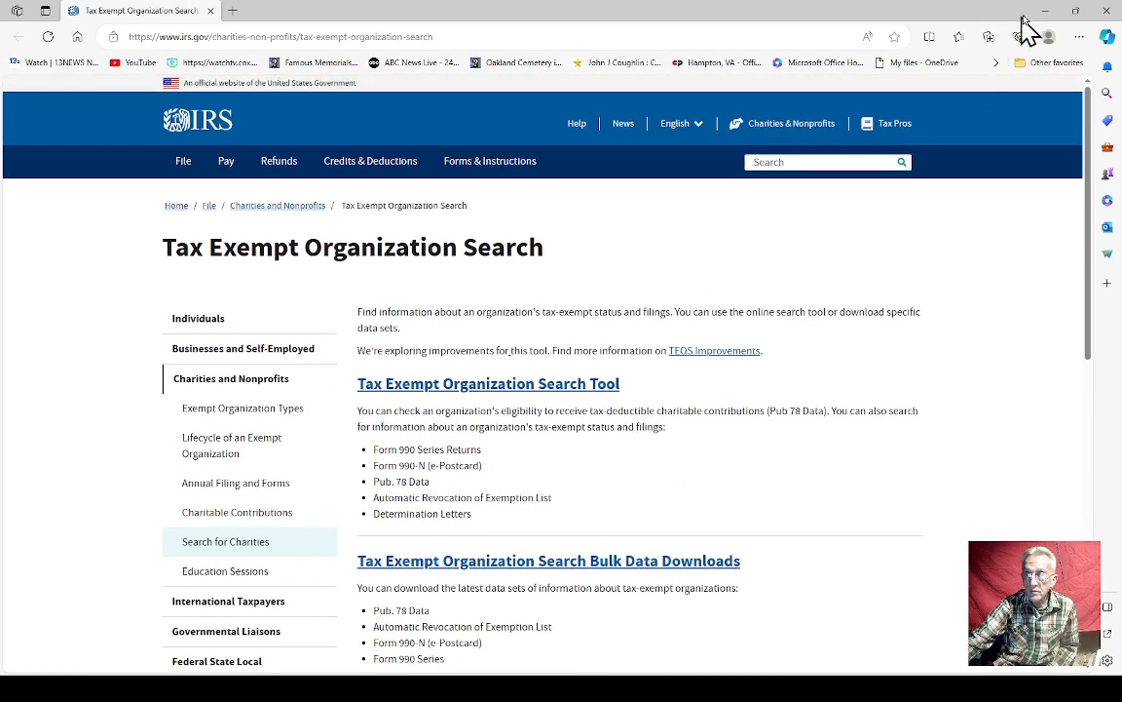
click(212, 11)
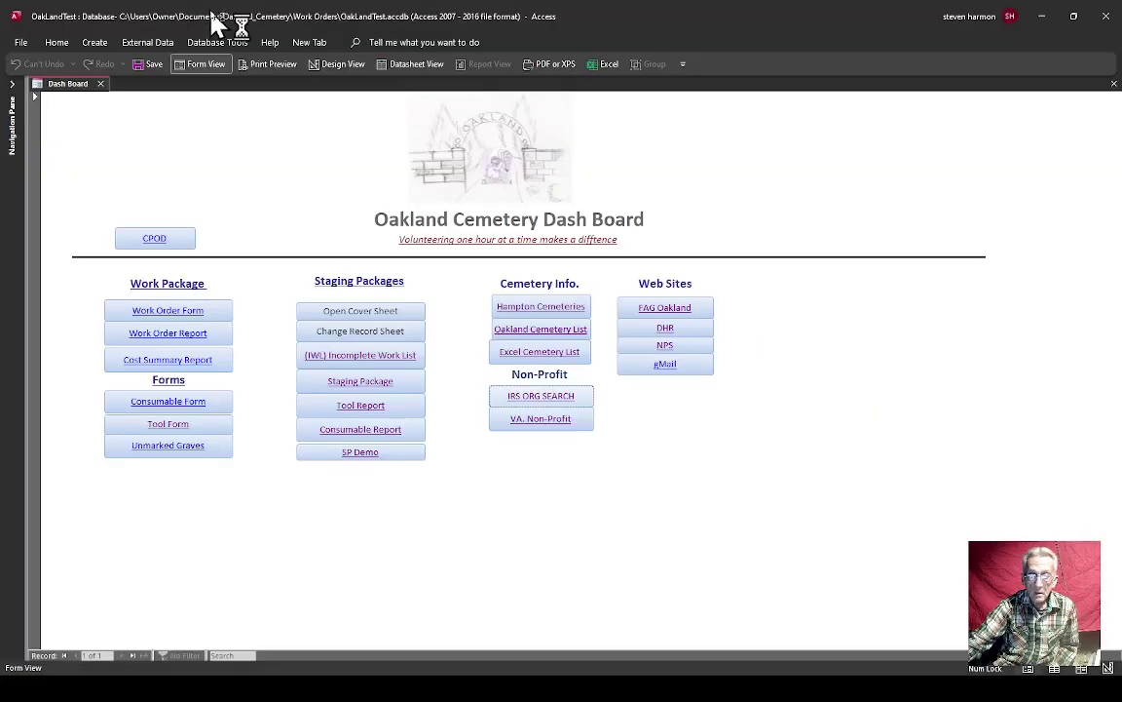
click(560, 421)
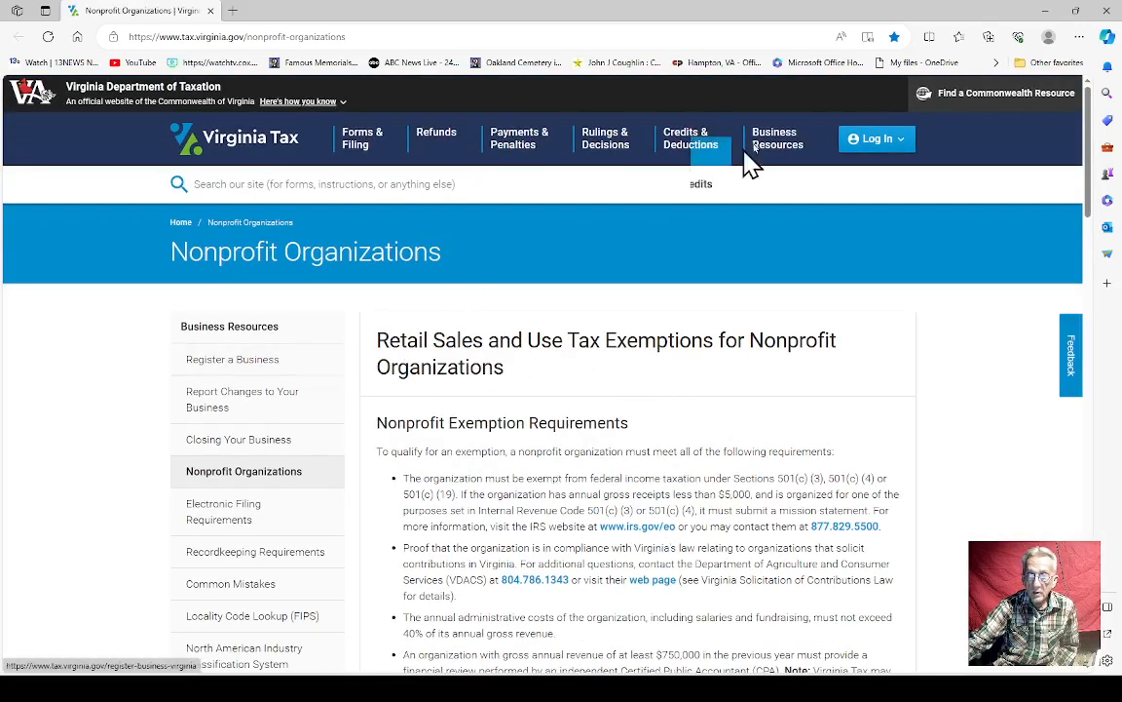
click(1107, 10)
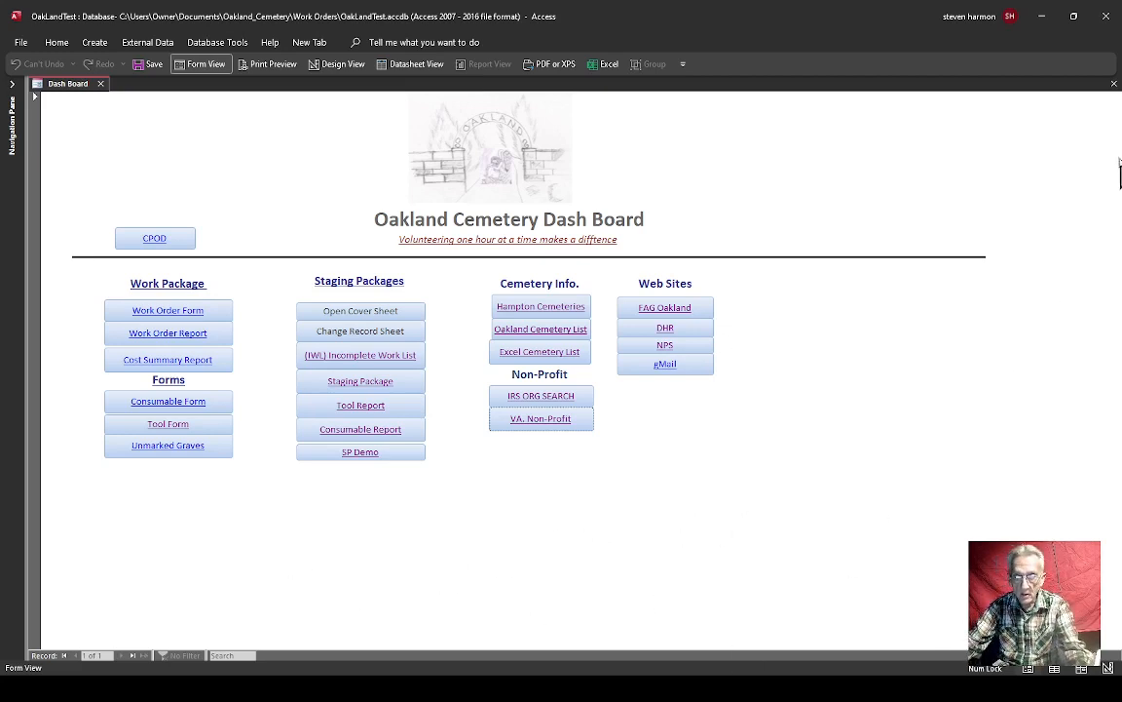
click(662, 310)
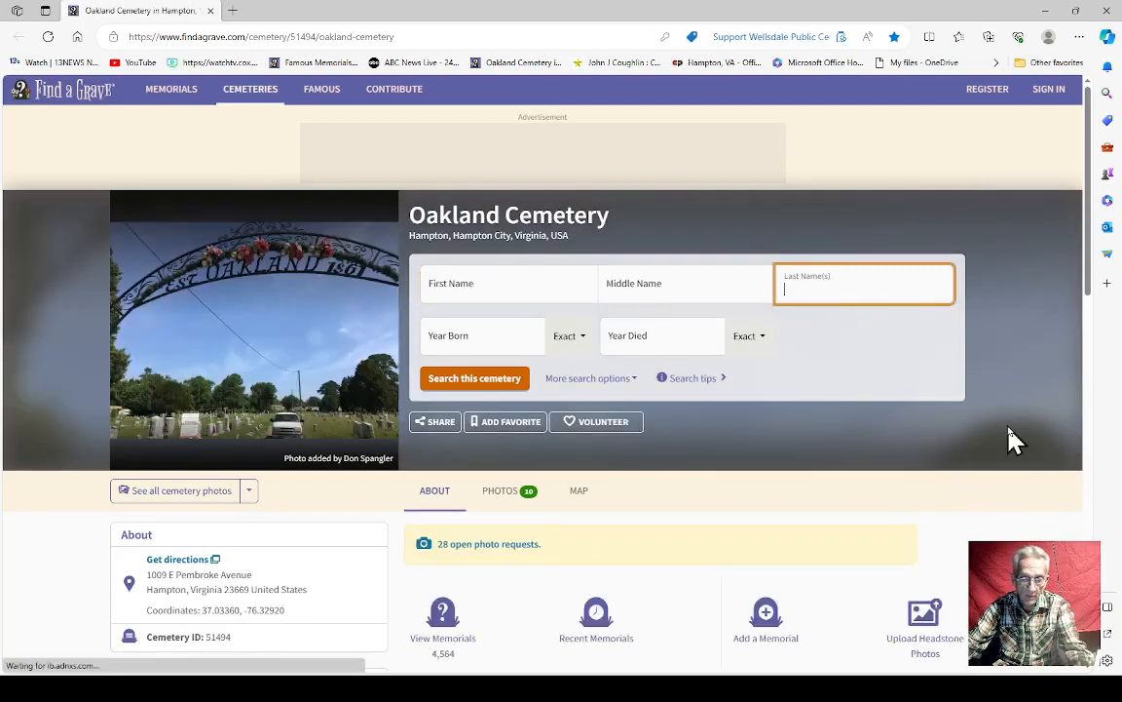
scroll(1011, 436, down, 1)
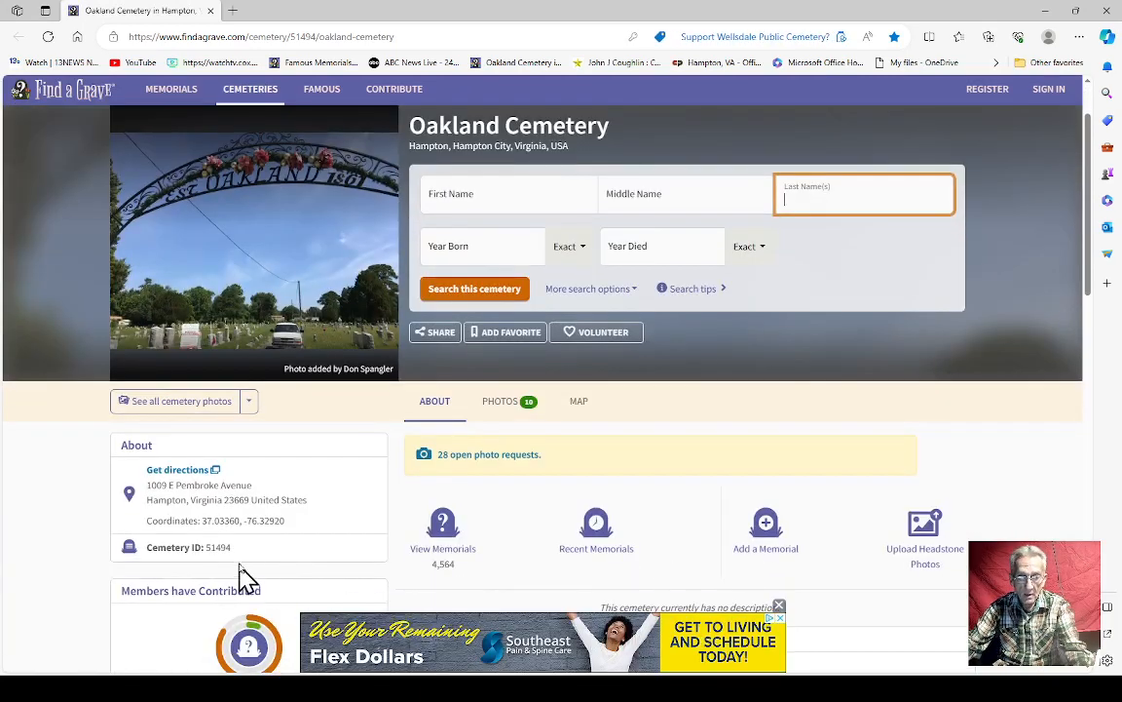
drag(234, 547, 137, 547)
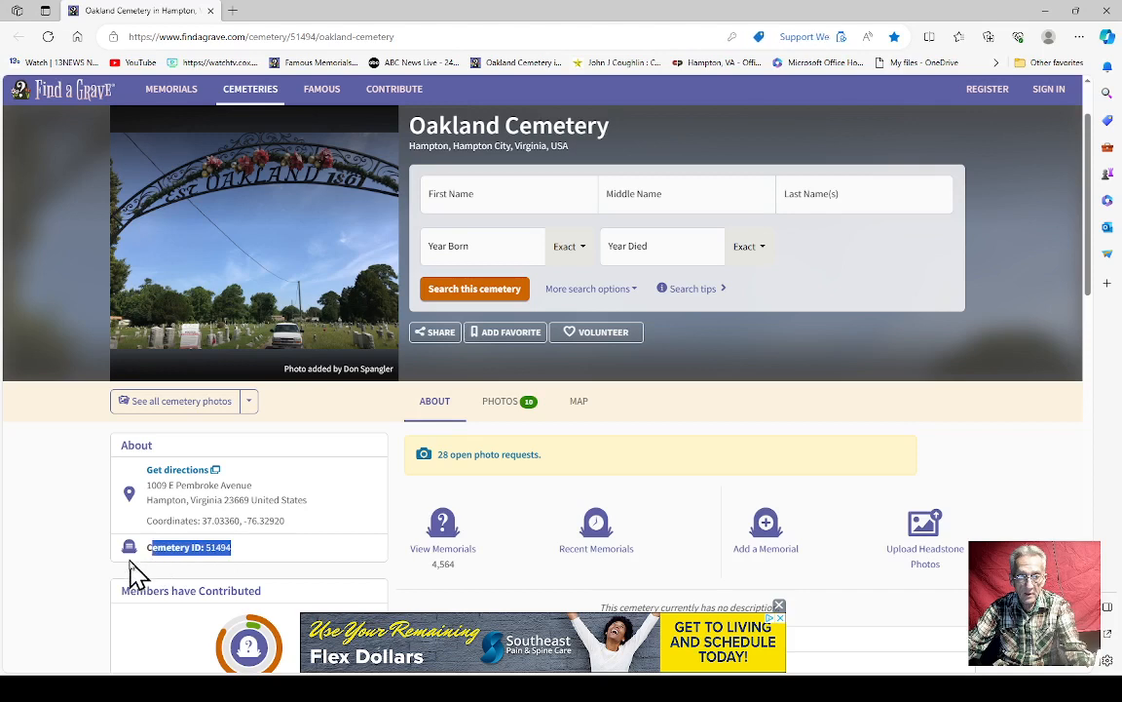
click(75, 564)
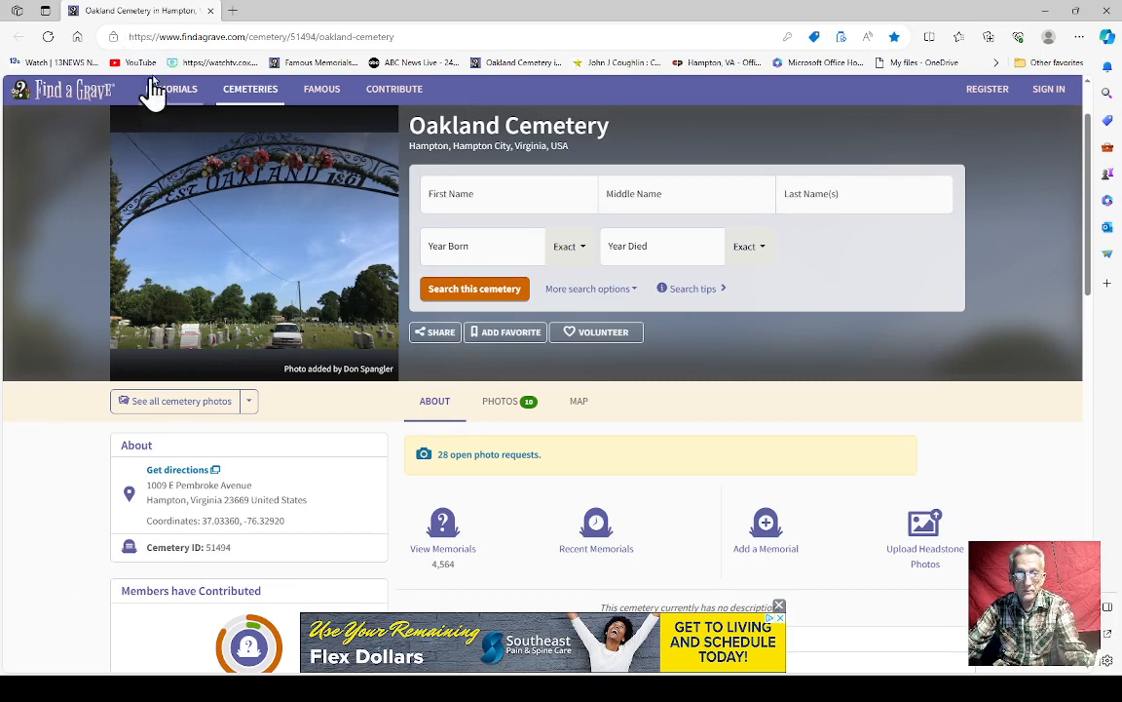
click(213, 10)
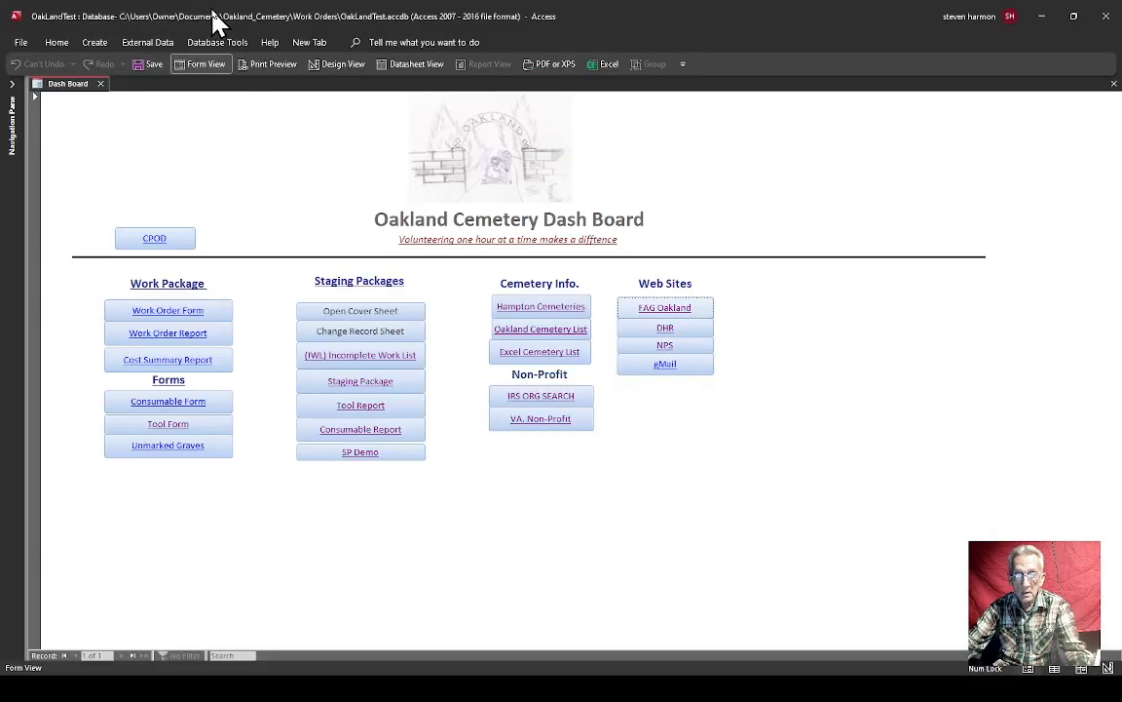
click(664, 327)
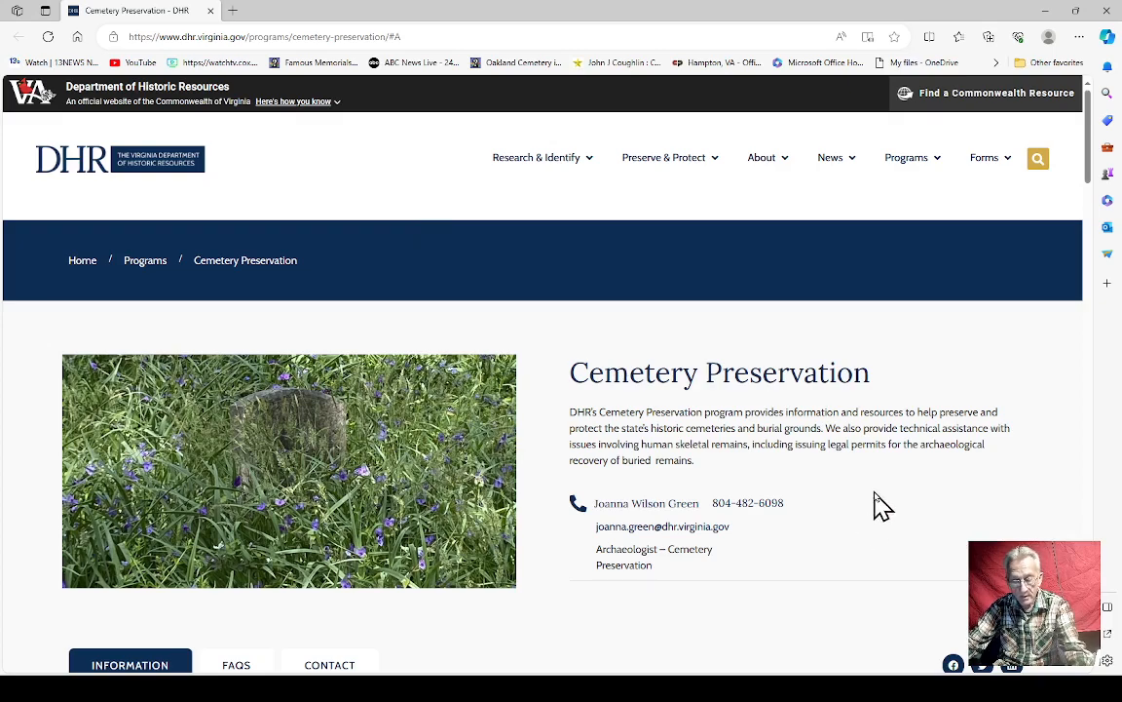
scroll(882, 507, down, 5)
scroll(881, 507, down, 5)
scroll(882, 507, down, 3)
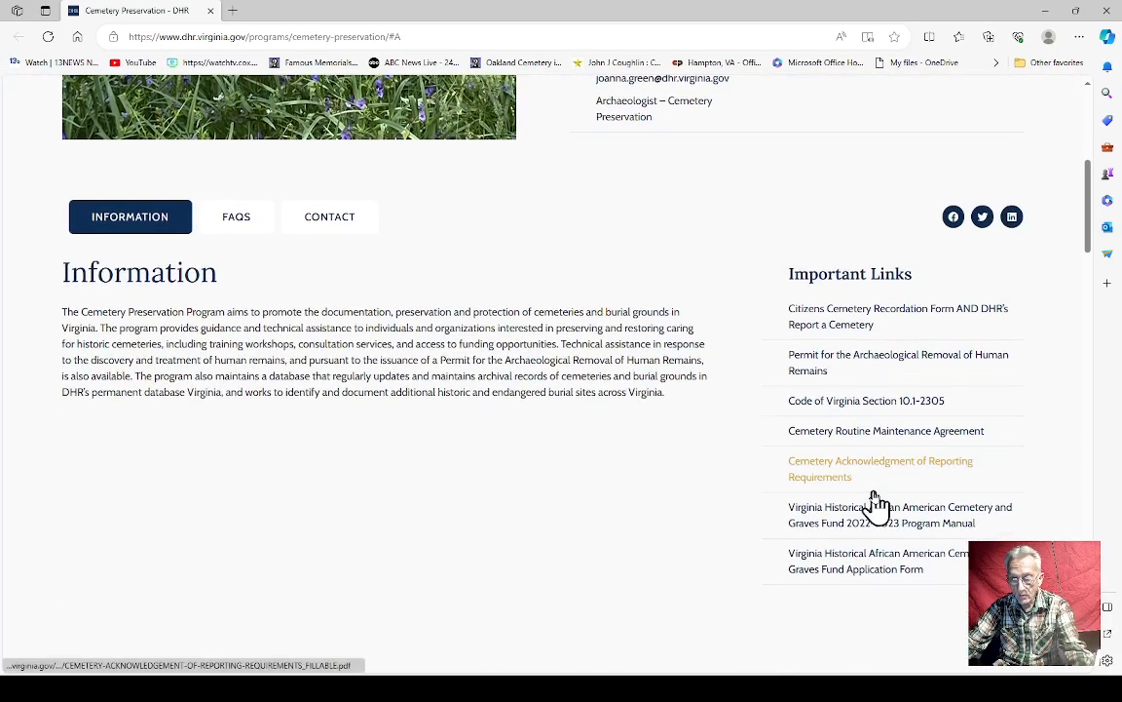
scroll(881, 506, down, 3)
scroll(882, 506, down, 2)
scroll(881, 506, down, 4)
scroll(882, 507, down, 4)
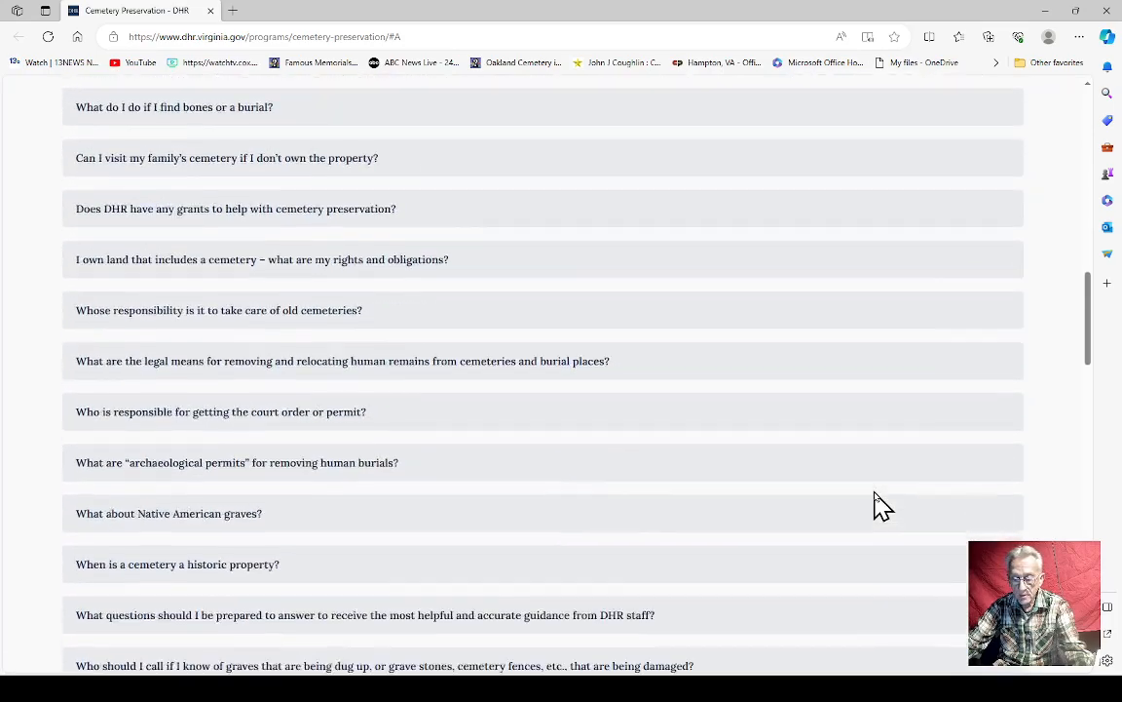
scroll(882, 507, down, 4)
scroll(882, 506, down, 4)
scroll(882, 506, down, 3)
scroll(882, 507, down, 2)
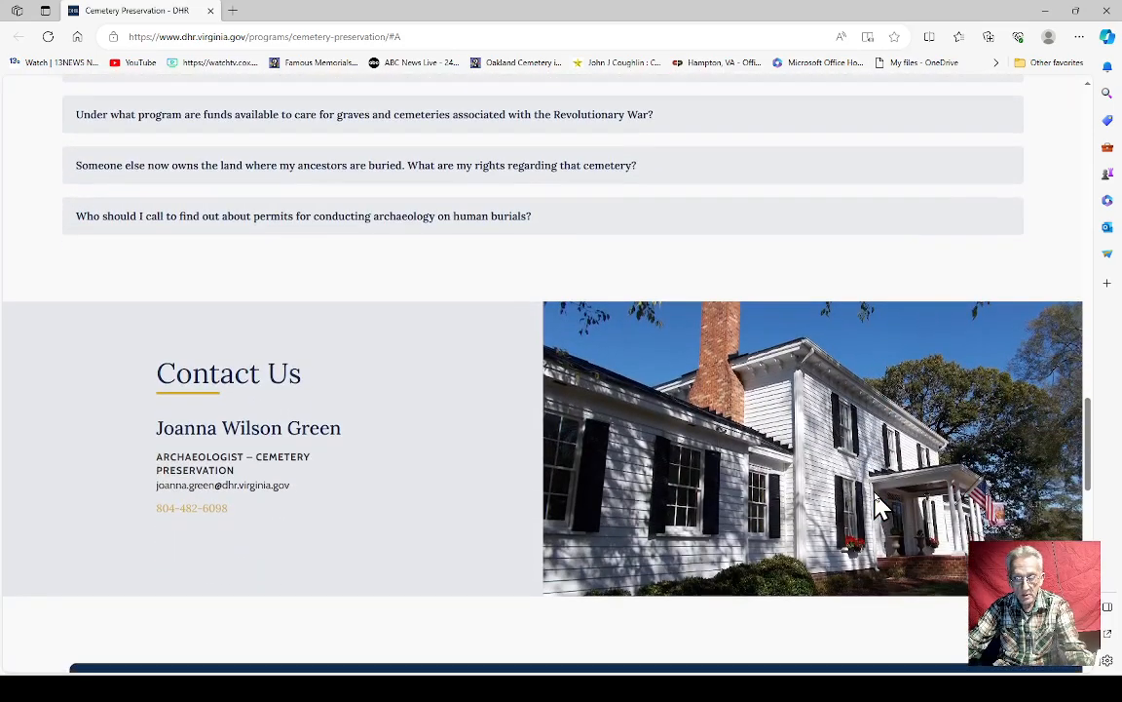
scroll(882, 507, down, 4)
scroll(882, 506, down, 3)
scroll(882, 506, down, 2)
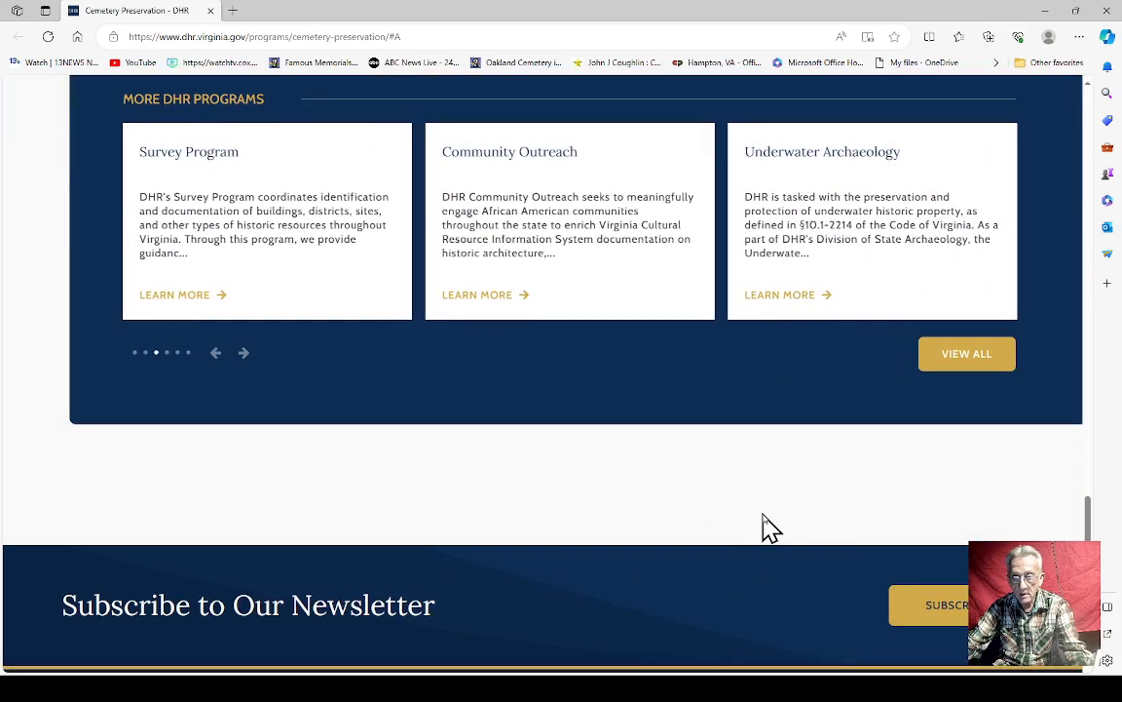
scroll(769, 526, down, 3)
scroll(769, 526, down, 4)
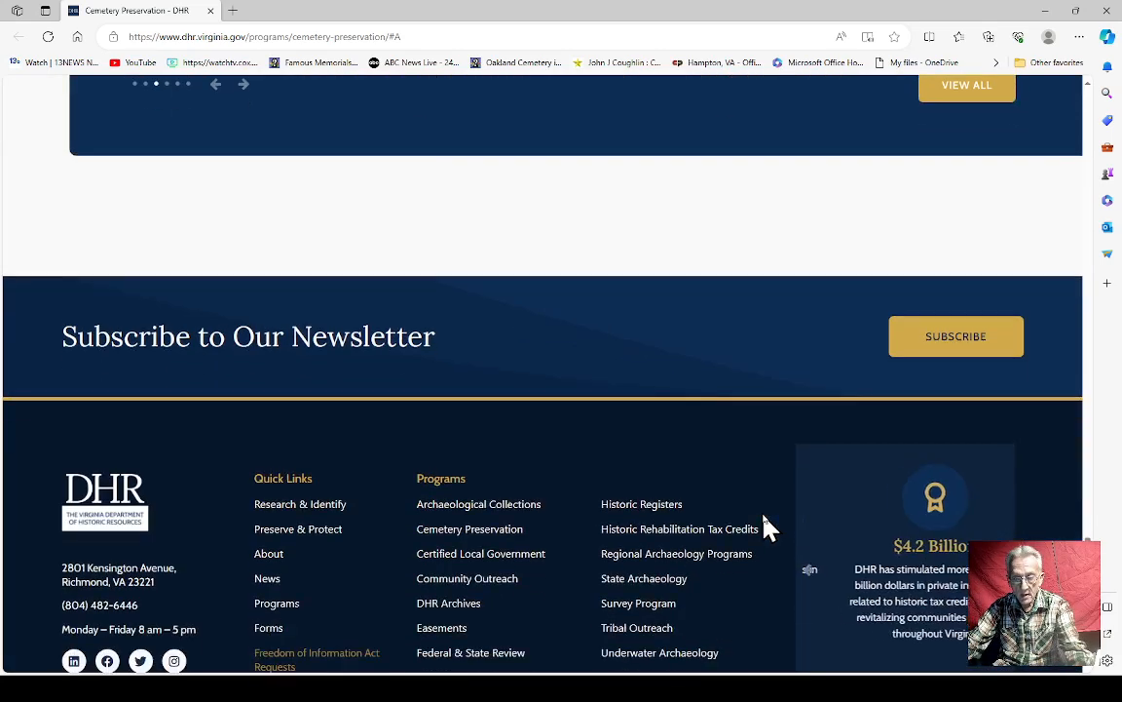
scroll(770, 527, down, 3)
scroll(767, 526, up, 4)
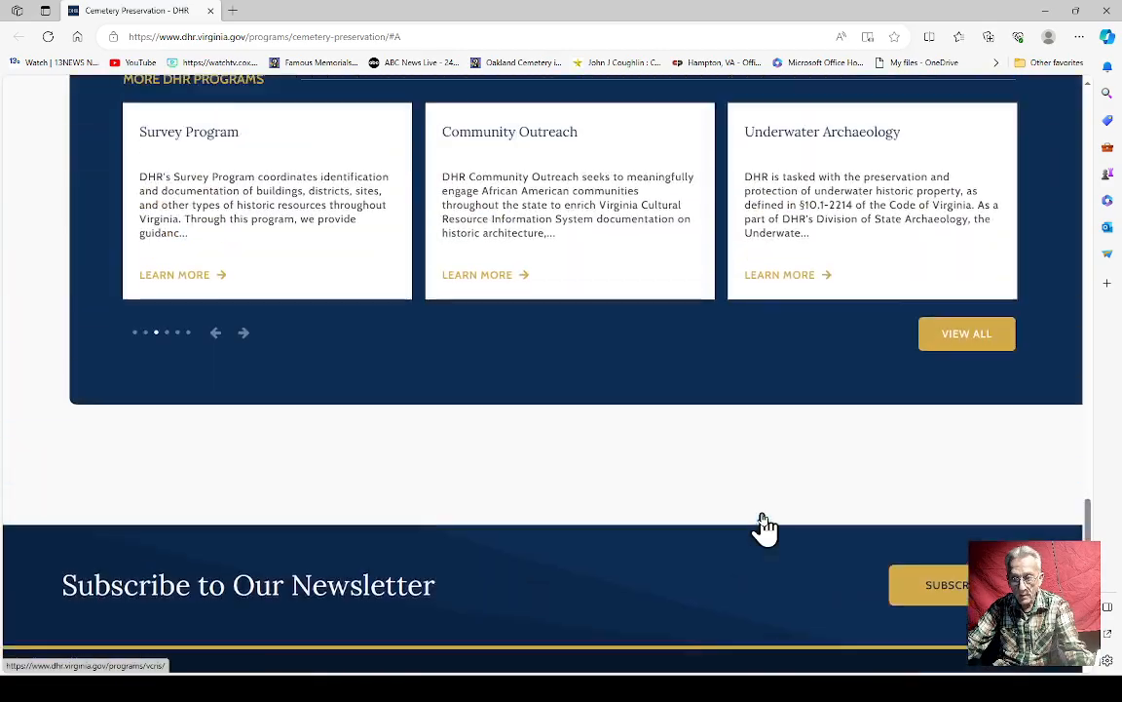
scroll(767, 526, up, 3)
scroll(767, 526, up, 4)
scroll(767, 526, up, 5)
scroll(767, 526, up, 5)
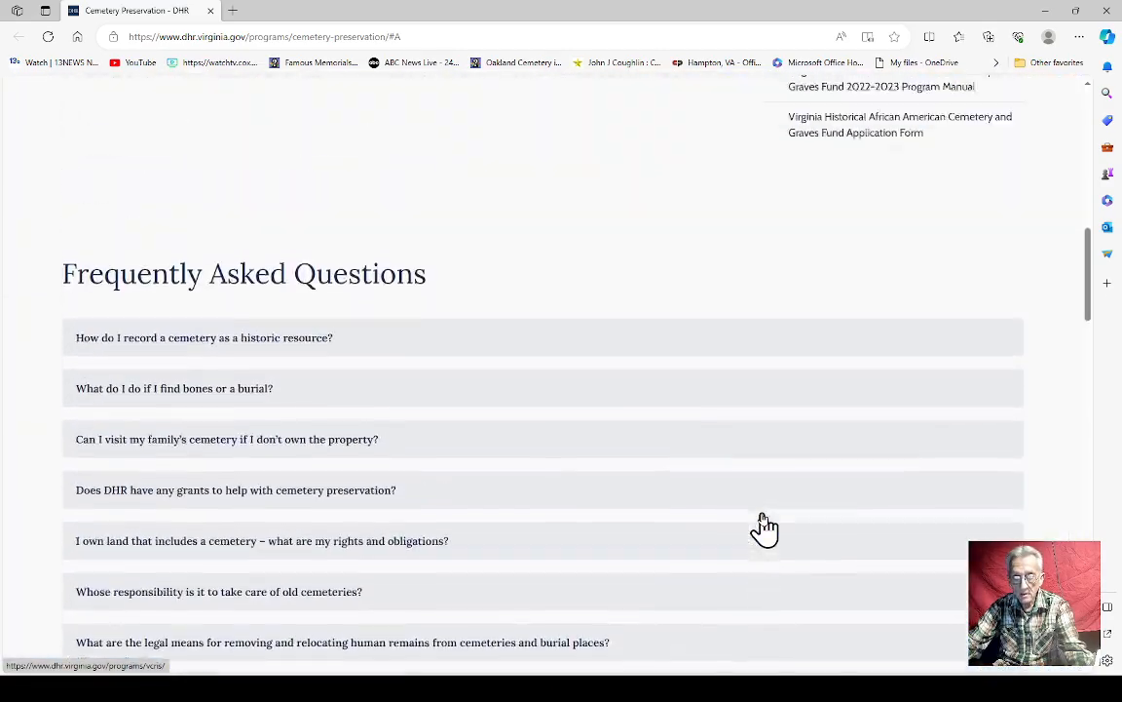
scroll(767, 526, up, 5)
scroll(767, 526, up, 3)
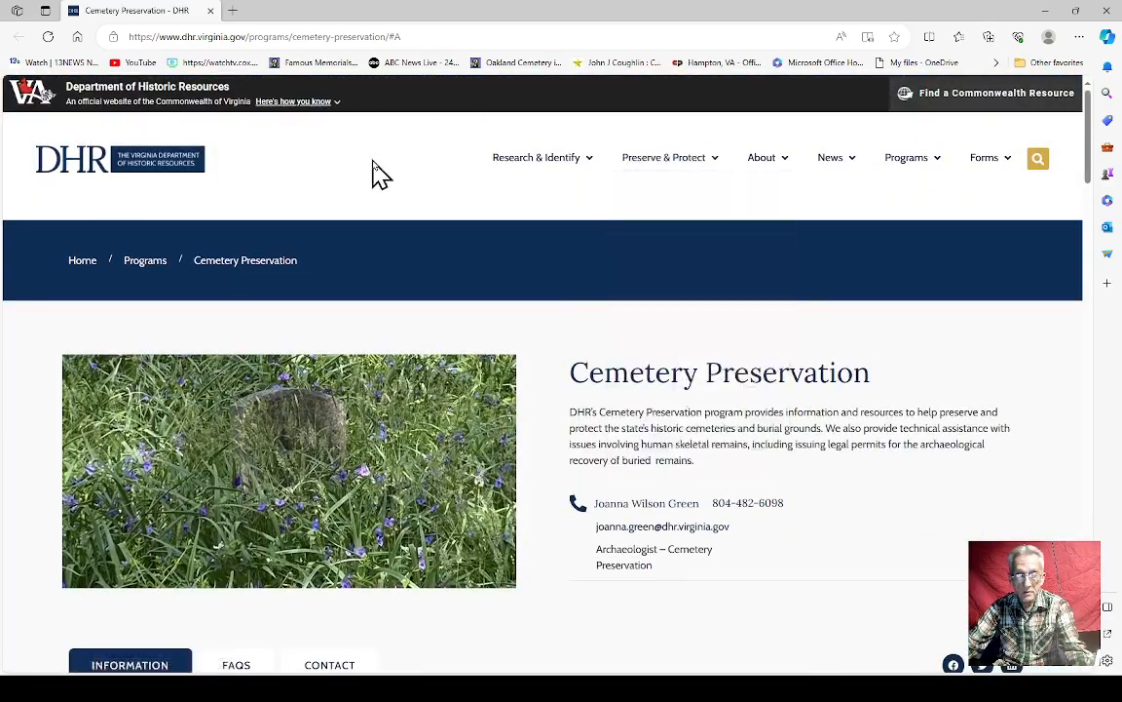
click(210, 10)
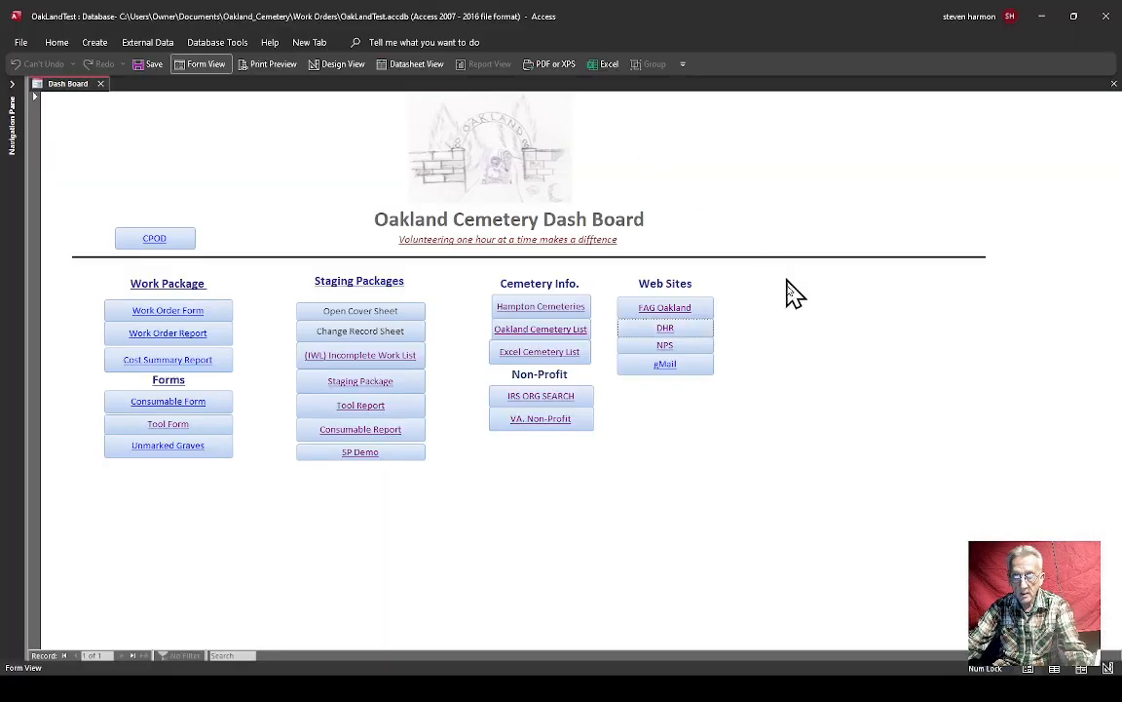
click(665, 345)
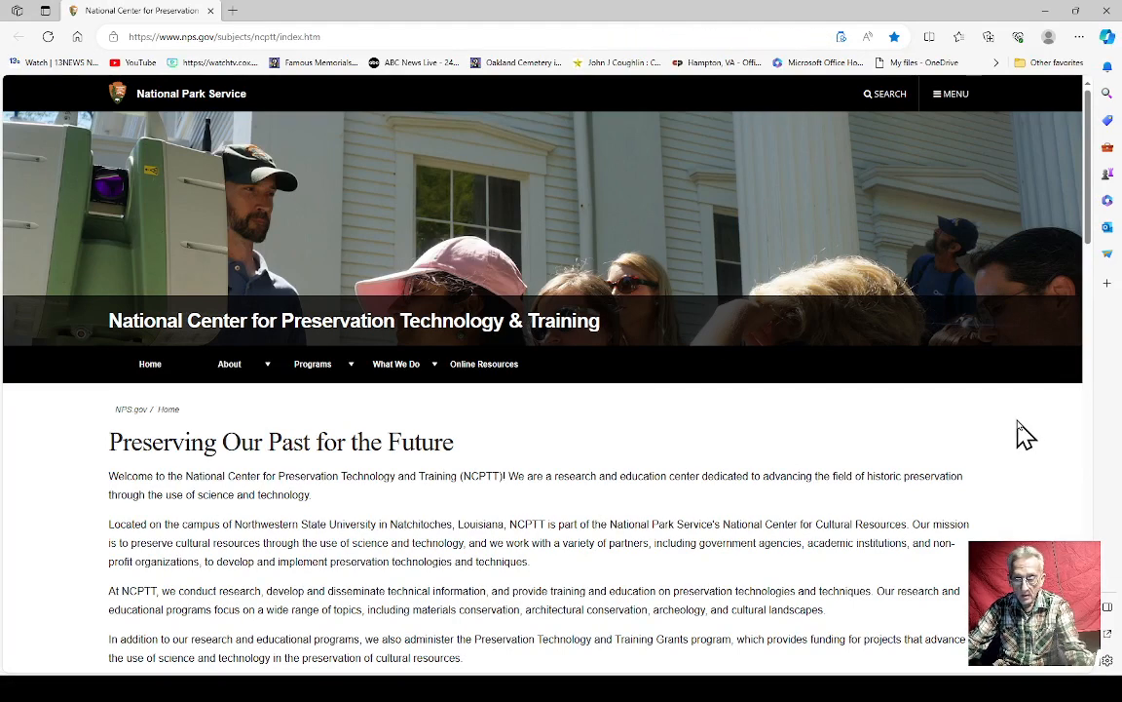
scroll(1025, 434, down, 5)
scroll(1025, 435, down, 3)
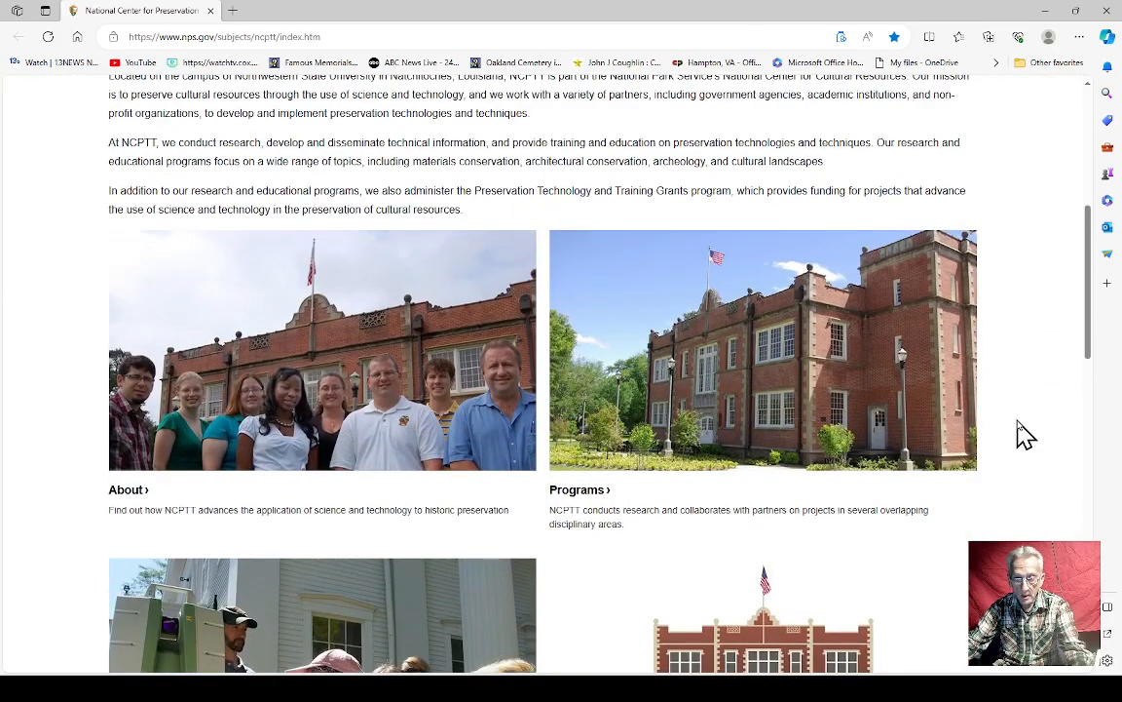
scroll(1025, 435, down, 3)
scroll(1025, 434, down, 2)
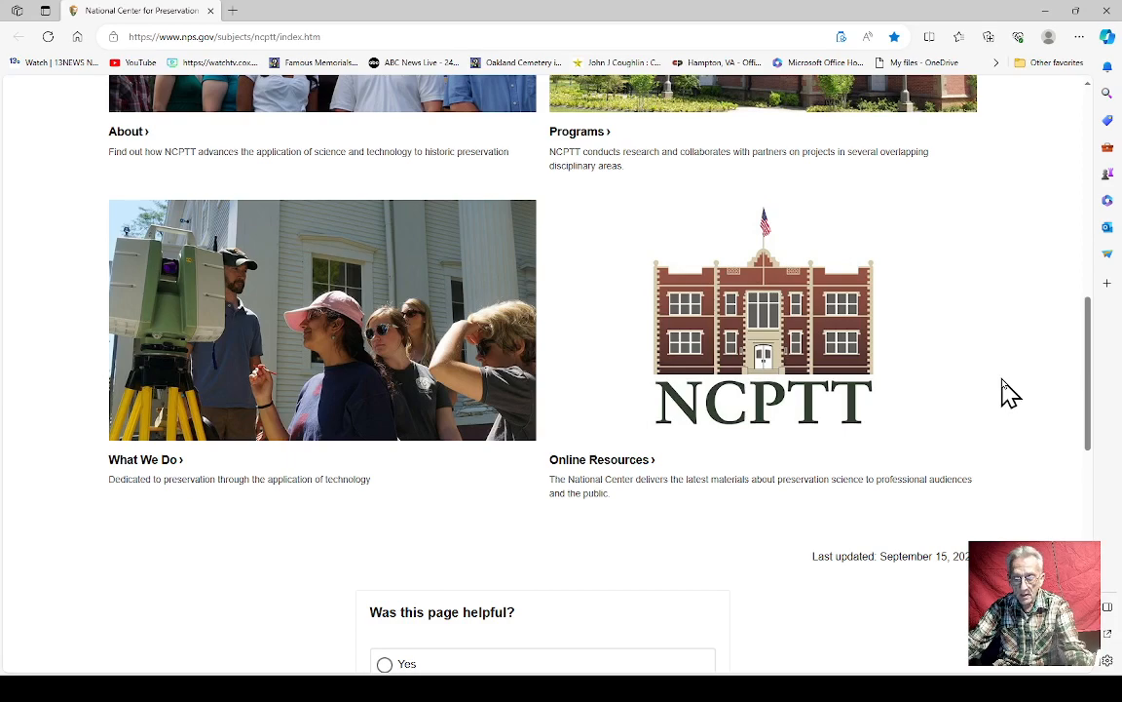
scroll(1009, 394, down, 5)
scroll(1009, 394, down, 2)
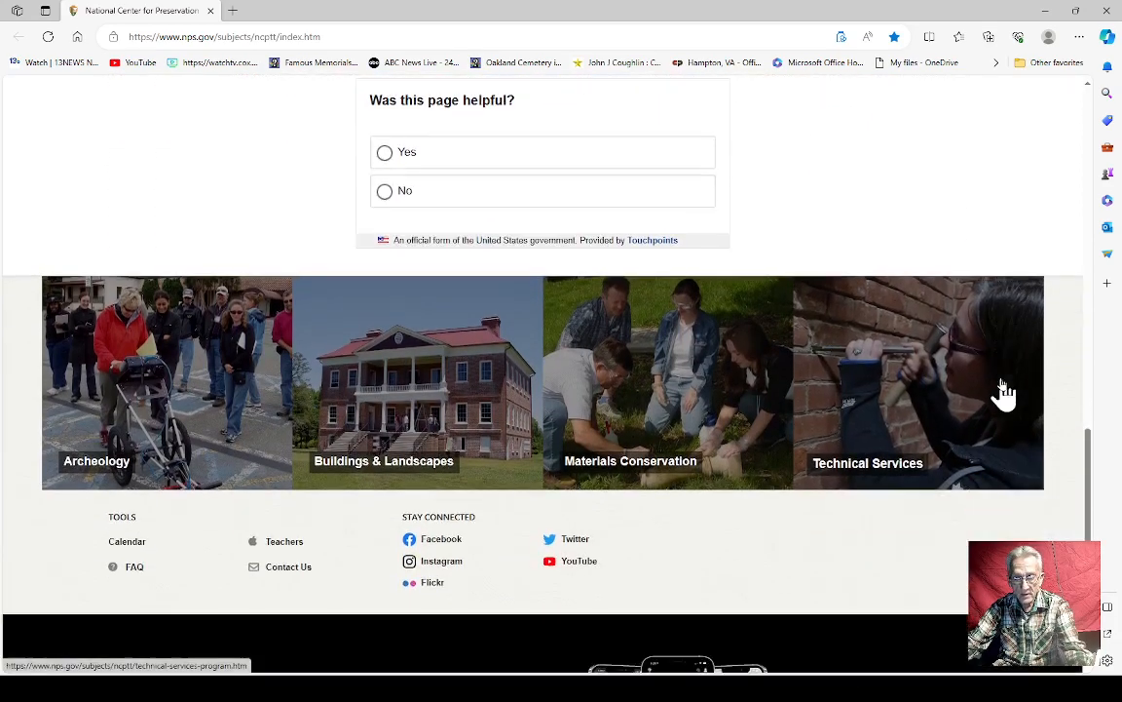
scroll(1009, 394, down, 1)
scroll(1042, 458, down, 4)
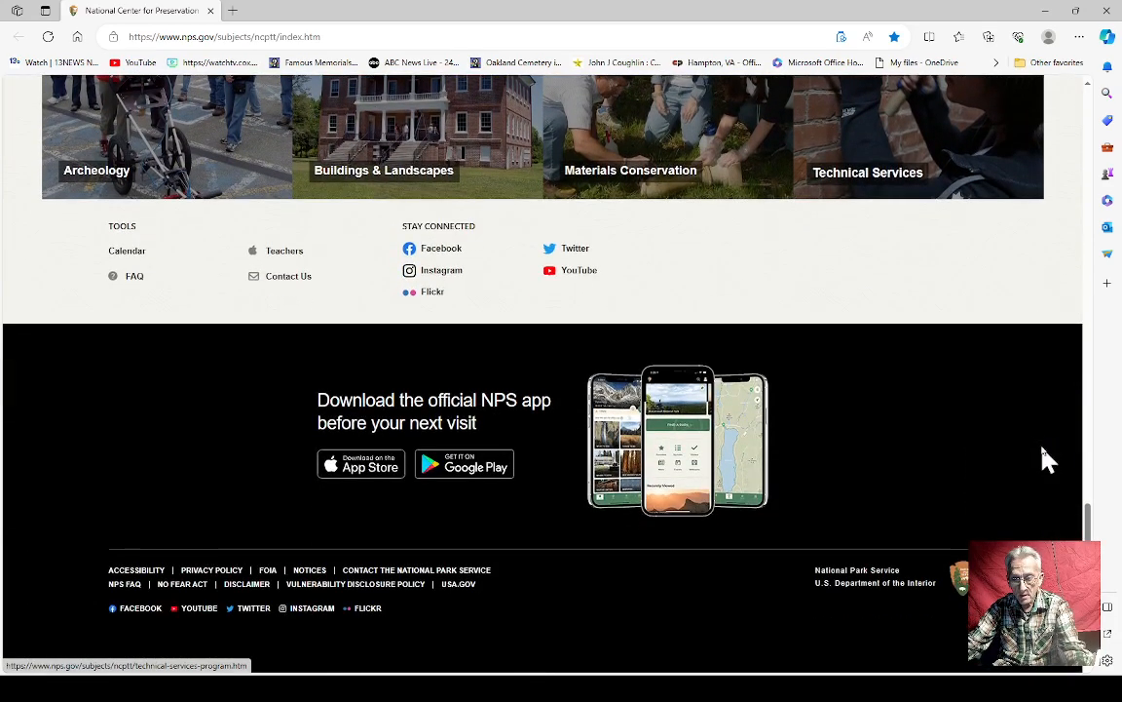
scroll(1043, 458, up, 4)
scroll(1042, 458, up, 5)
scroll(1043, 458, up, 5)
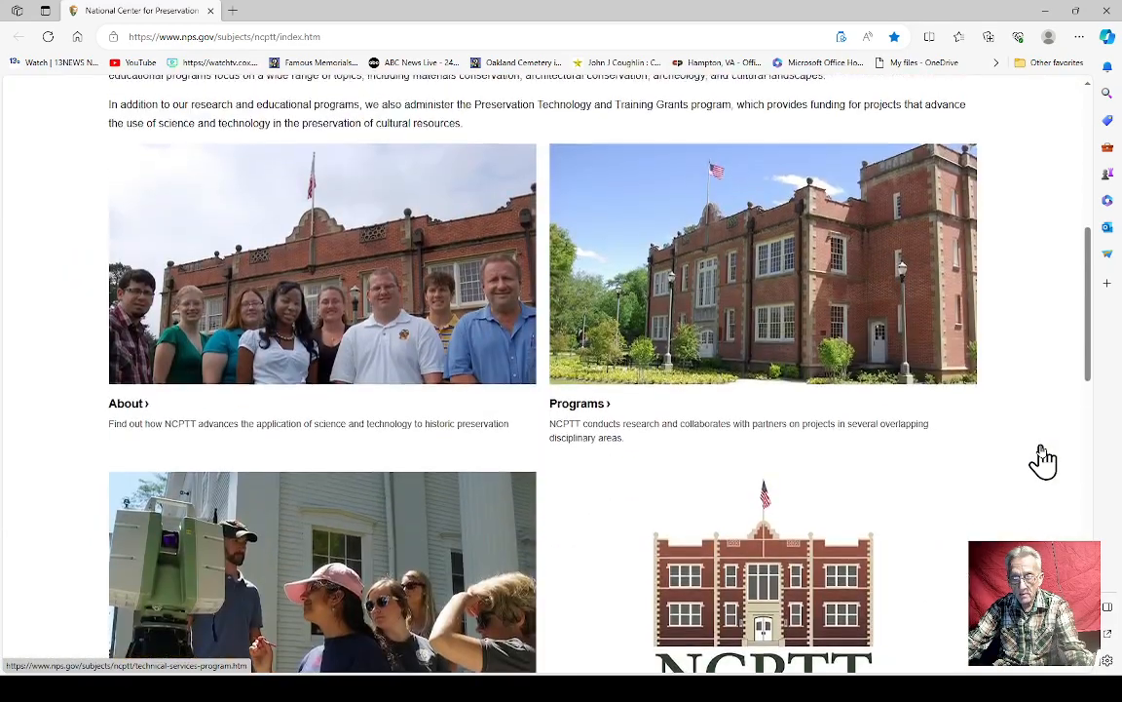
scroll(1042, 458, up, 5)
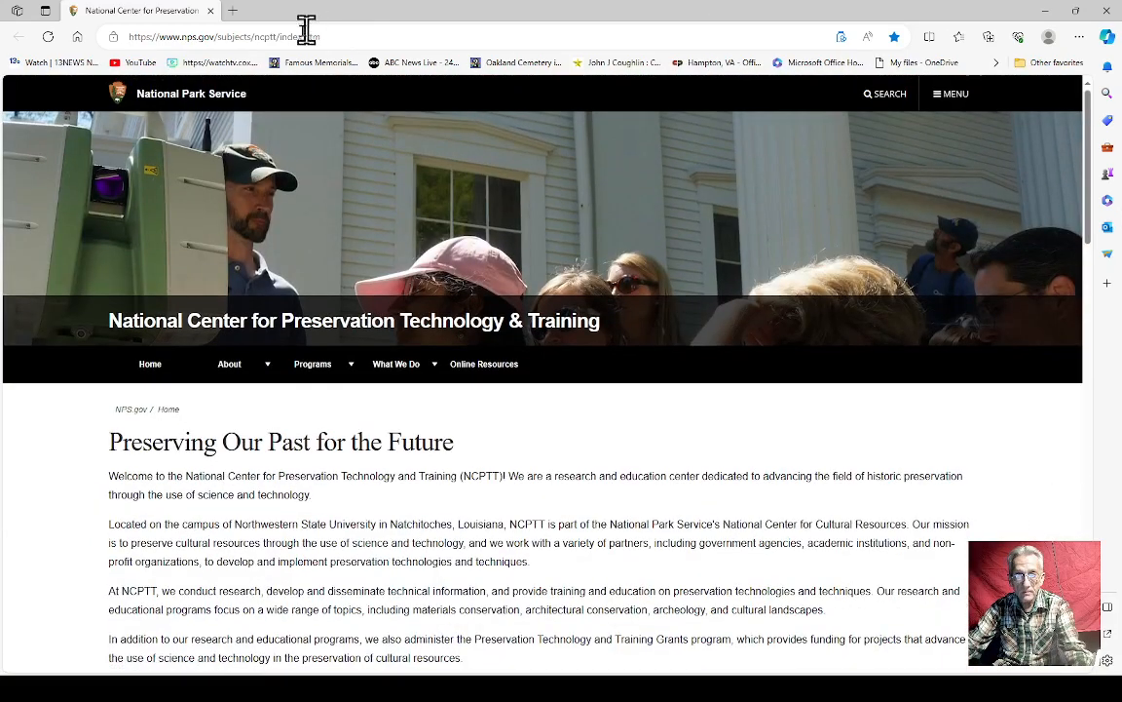
click(210, 10)
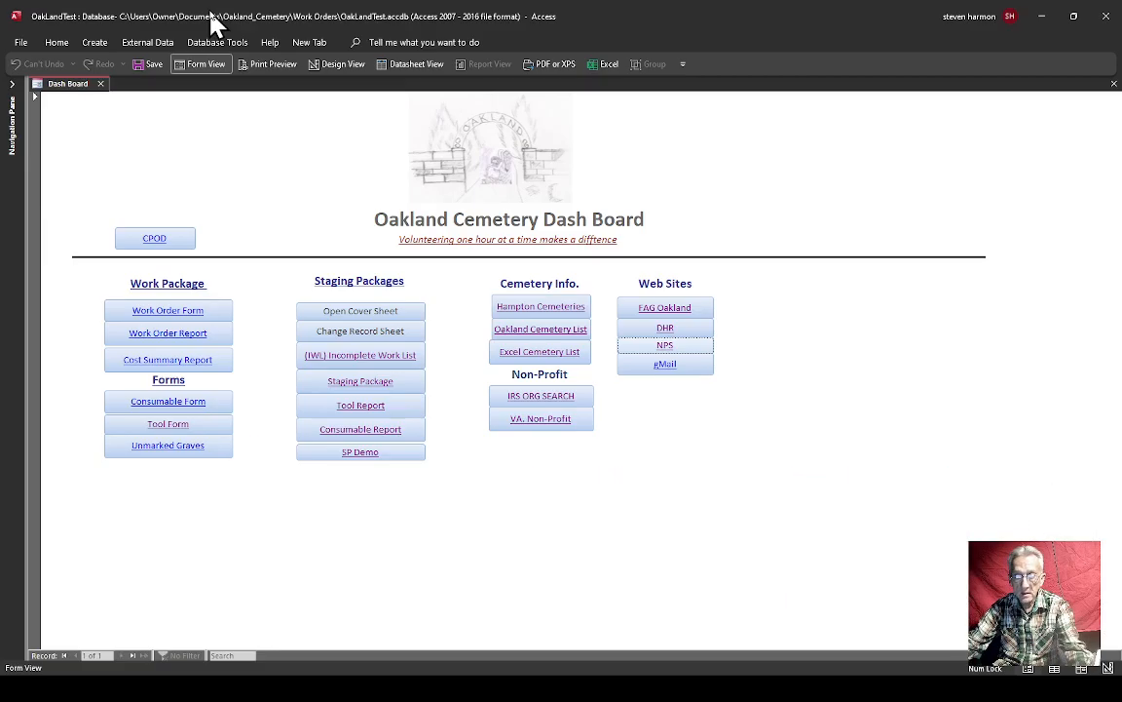